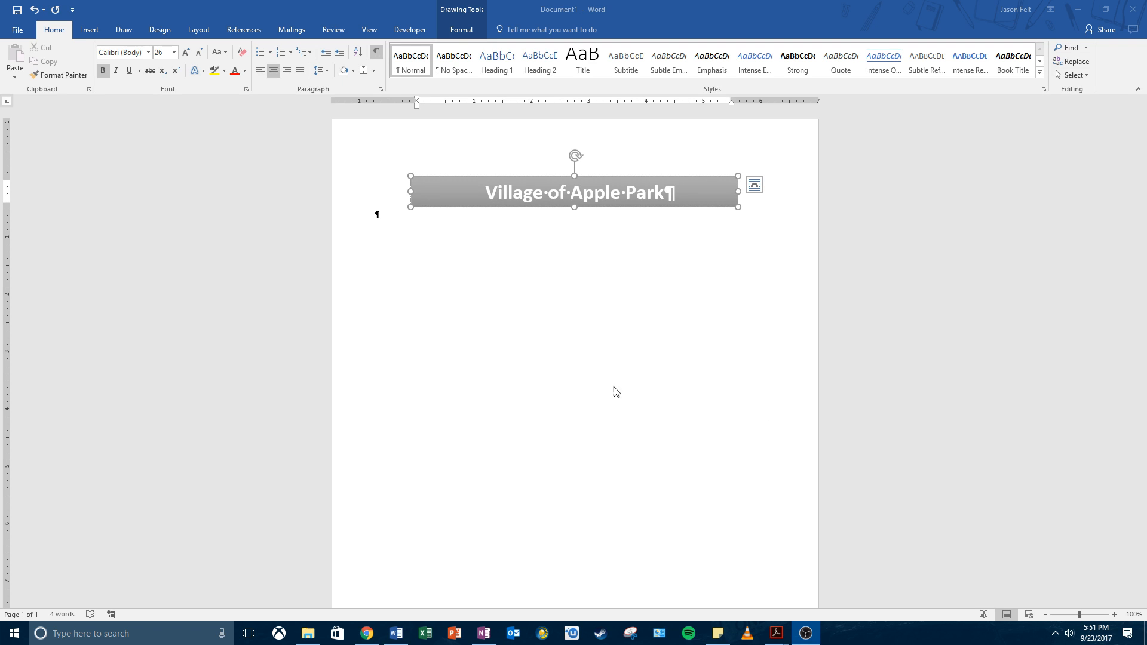
Step: Save the letterhead in Classes_Files > DIT > Word > Ch 3 - Business Letters as 'Apple Park Letterhe_' plus the student's name
click(22, 33)
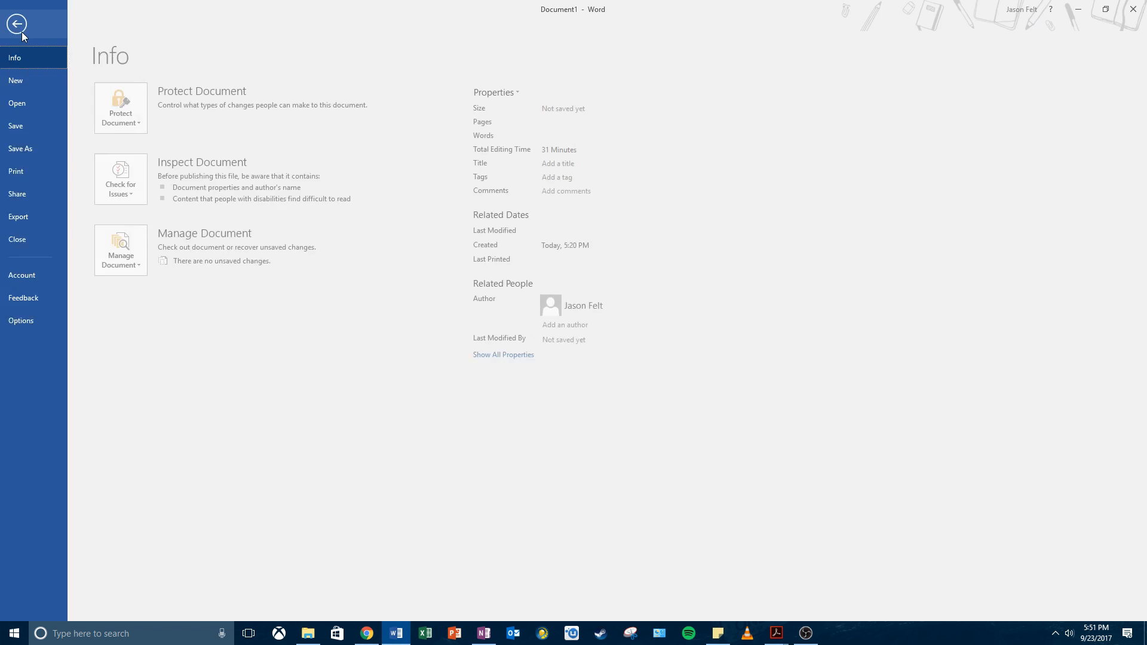
click(17, 153)
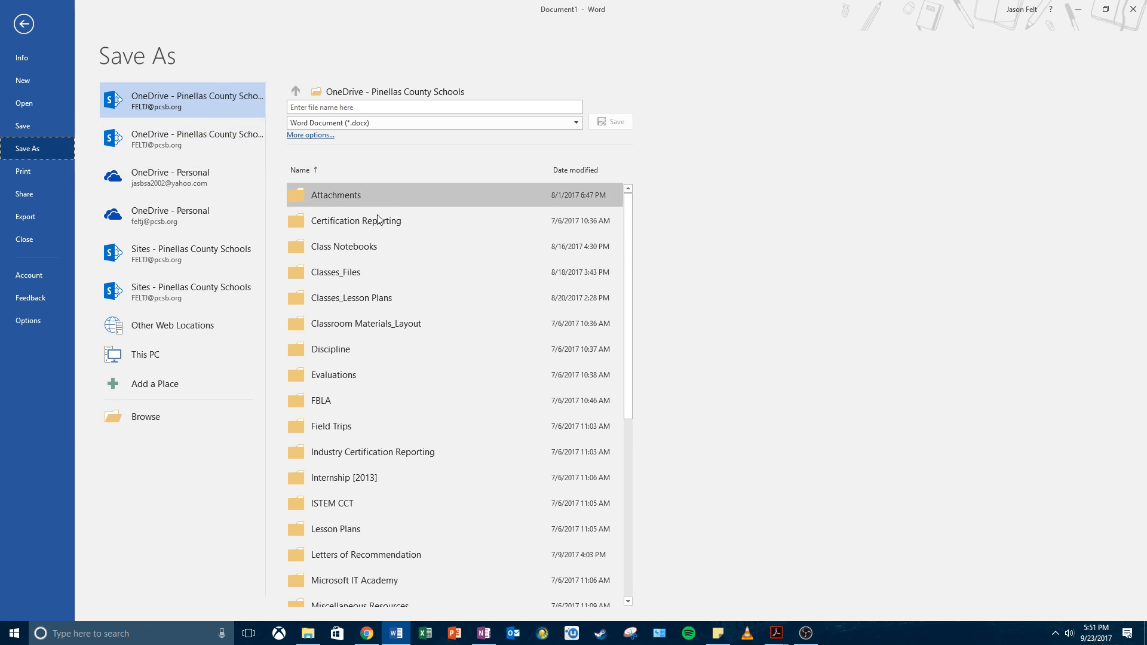
click(350, 274)
click(326, 302)
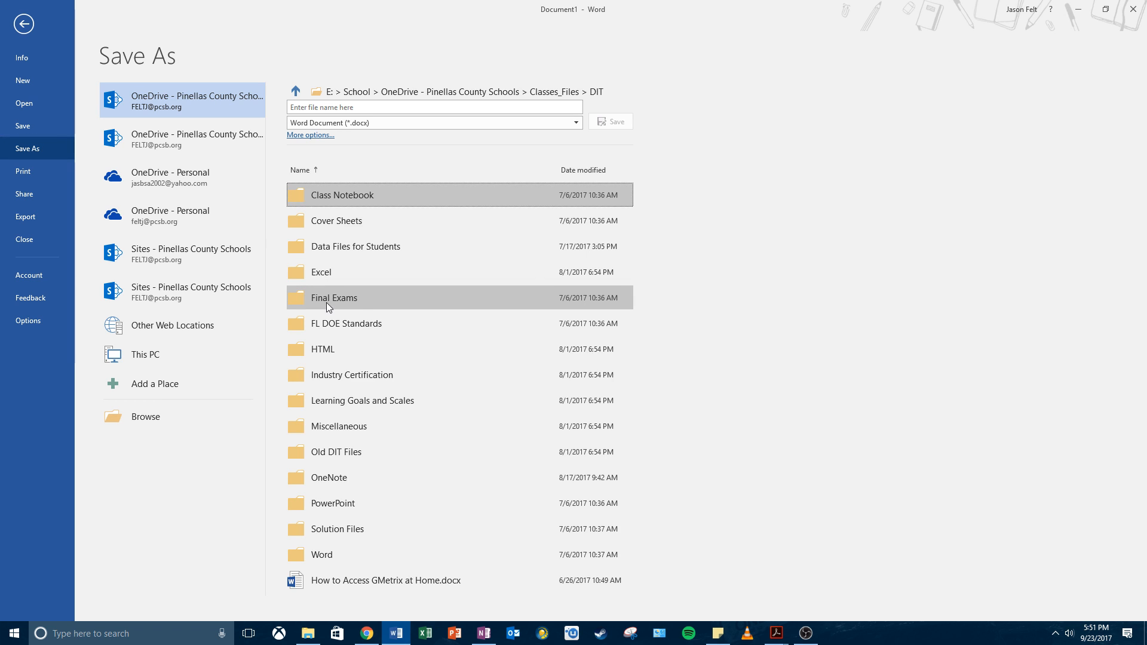
click(328, 555)
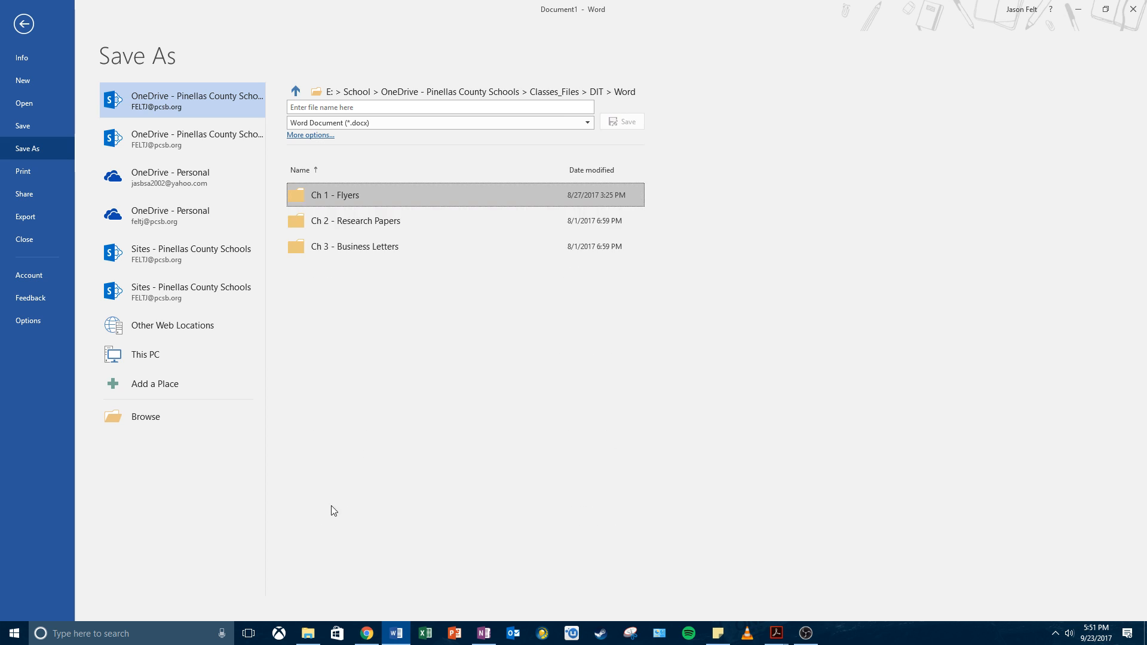
click(354, 249)
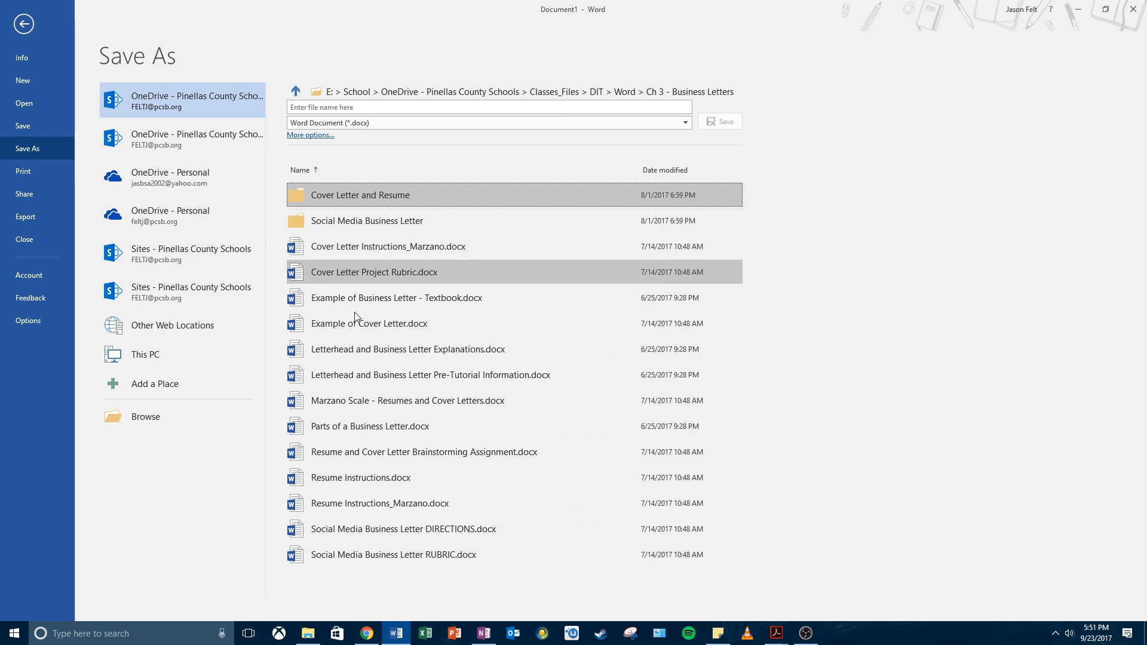
click(364, 105)
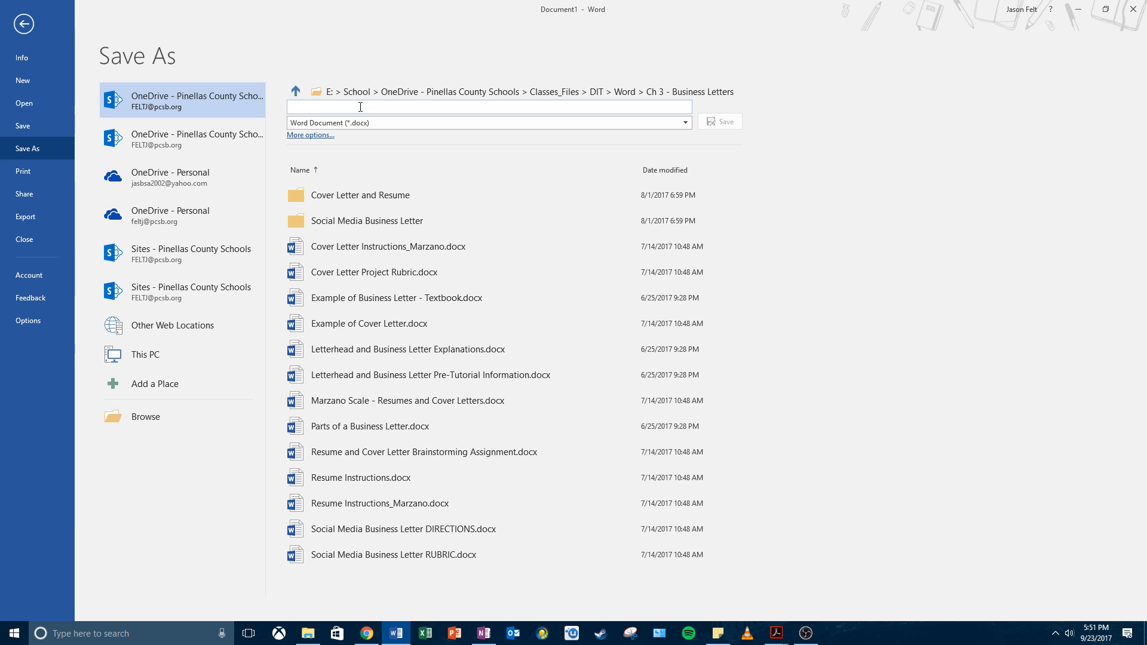
text(App)
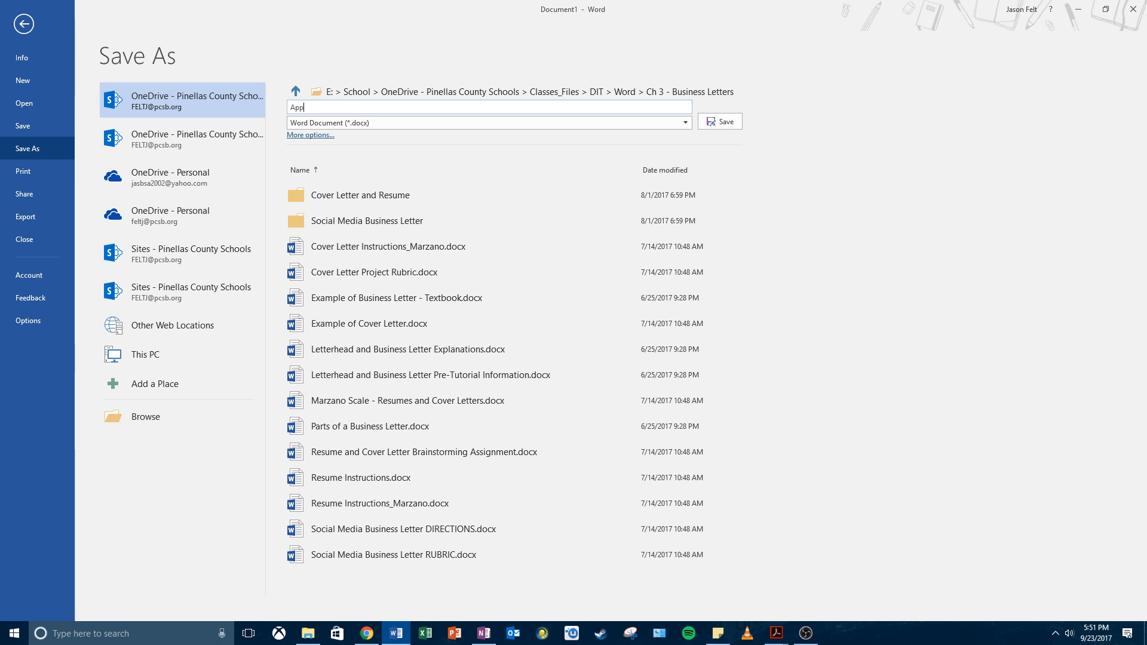
text(le Park Letterhe)
text(_)
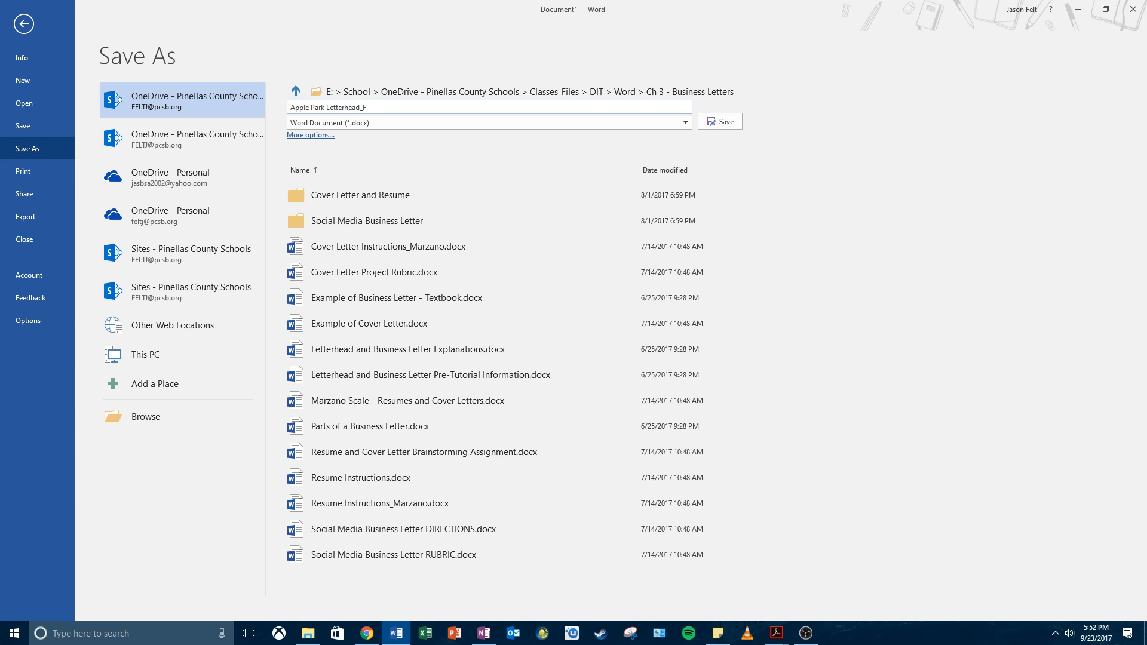
click(715, 124)
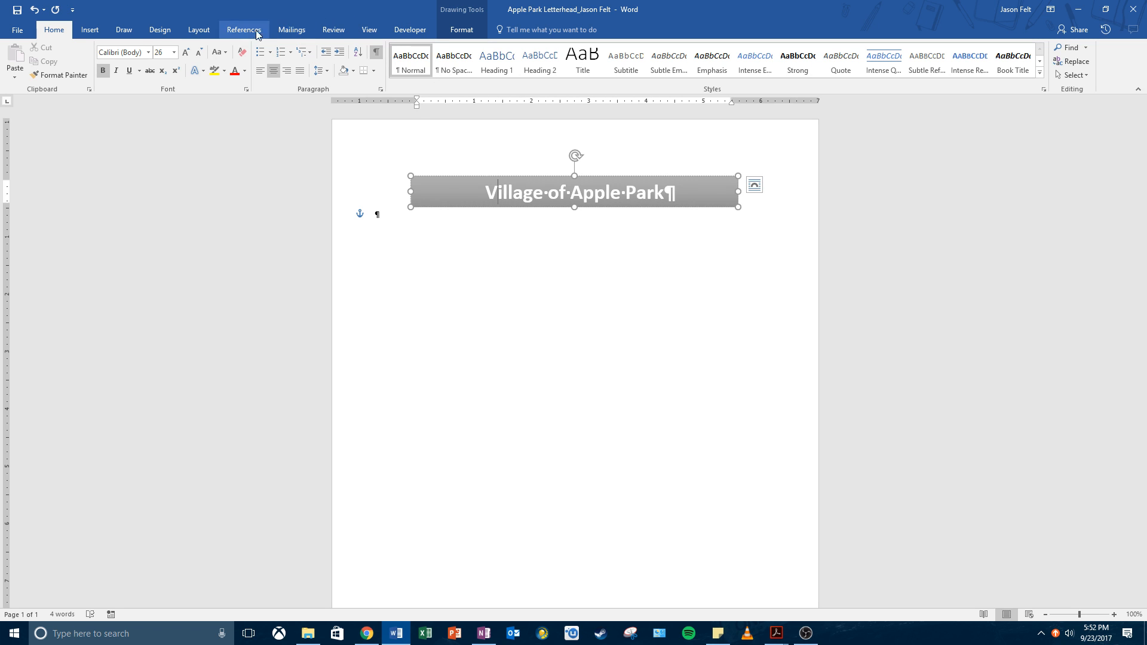
Step: Apply the Circuit document theme so the Village of Apple Park banner turns orange
click(158, 30)
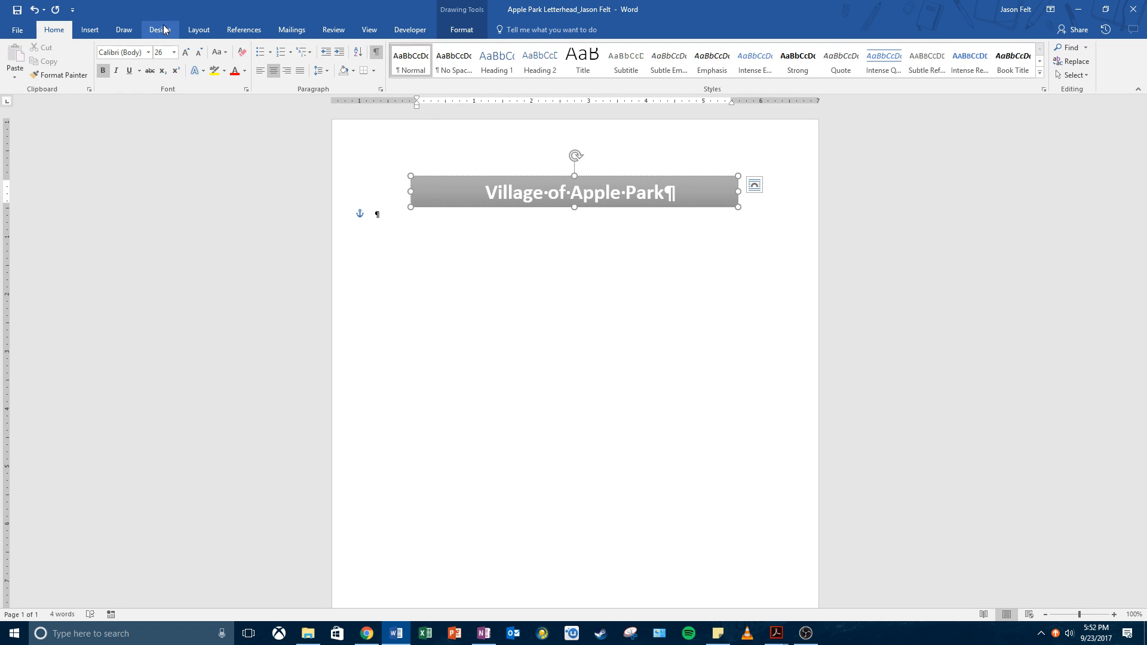
click(17, 77)
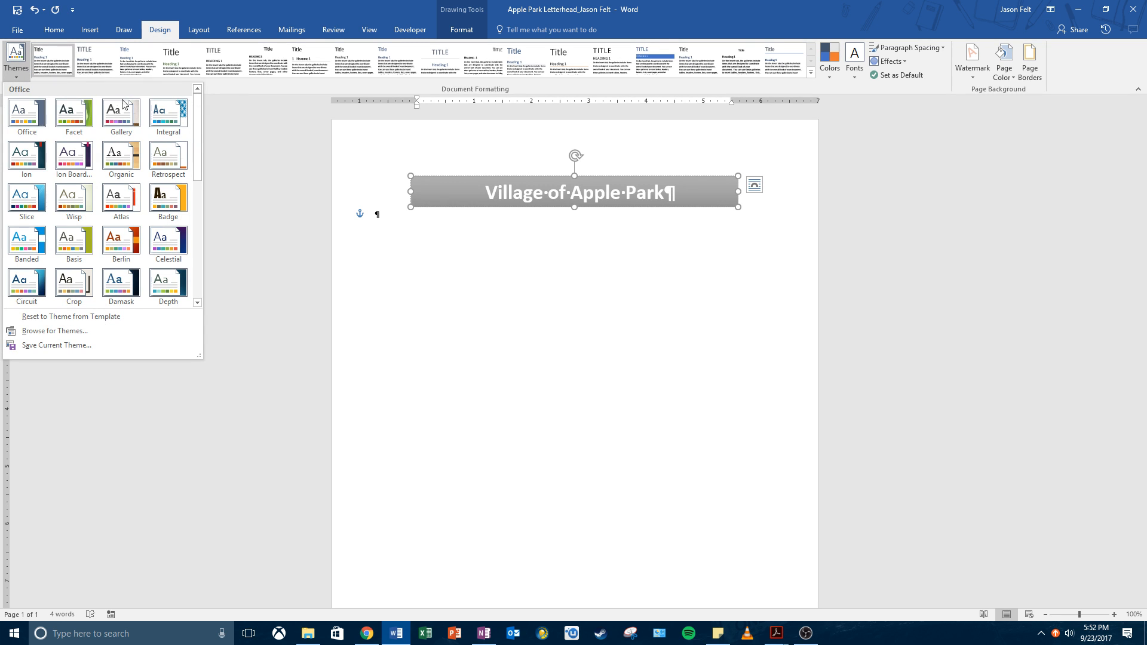
scroll(133, 154, down, 3)
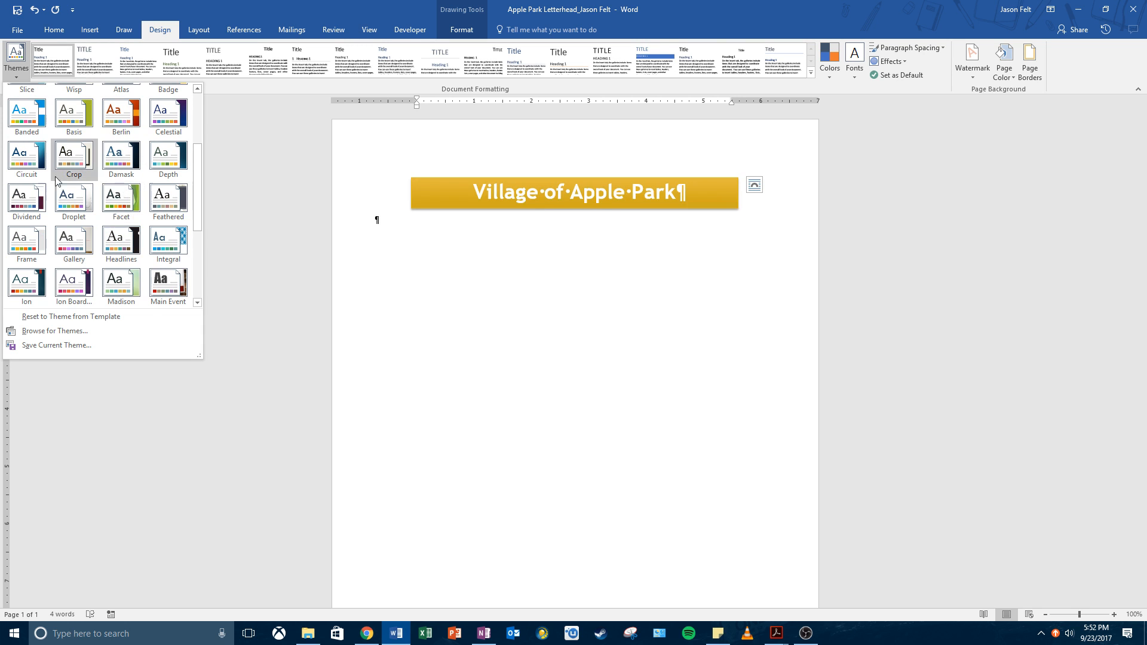
click(24, 170)
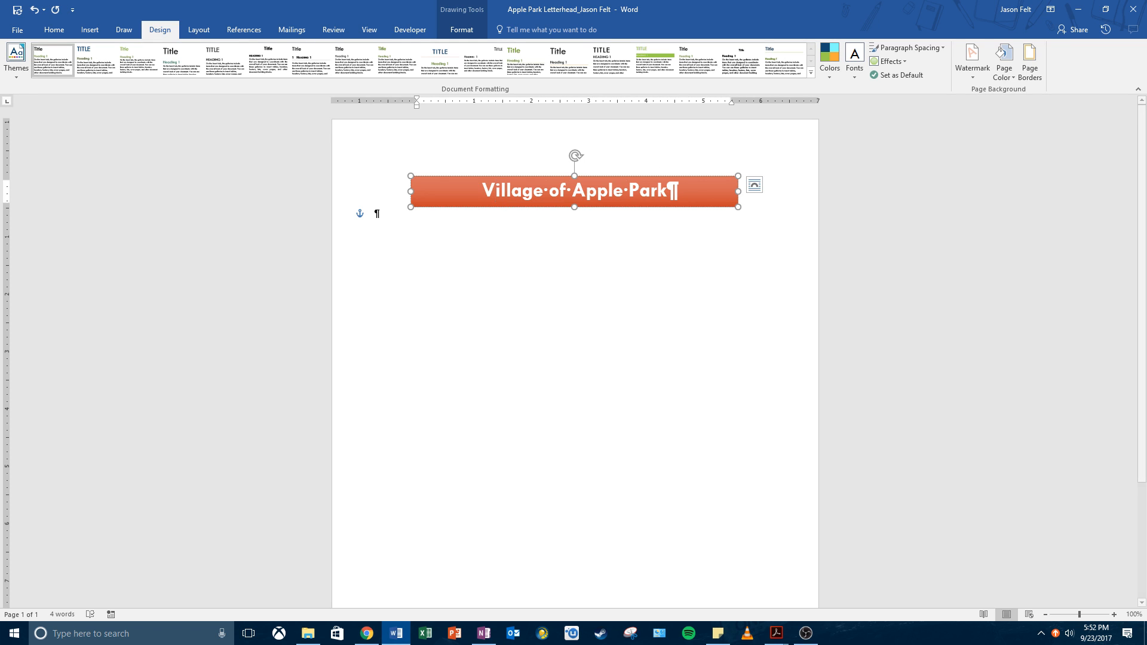
key(alt+Tab)
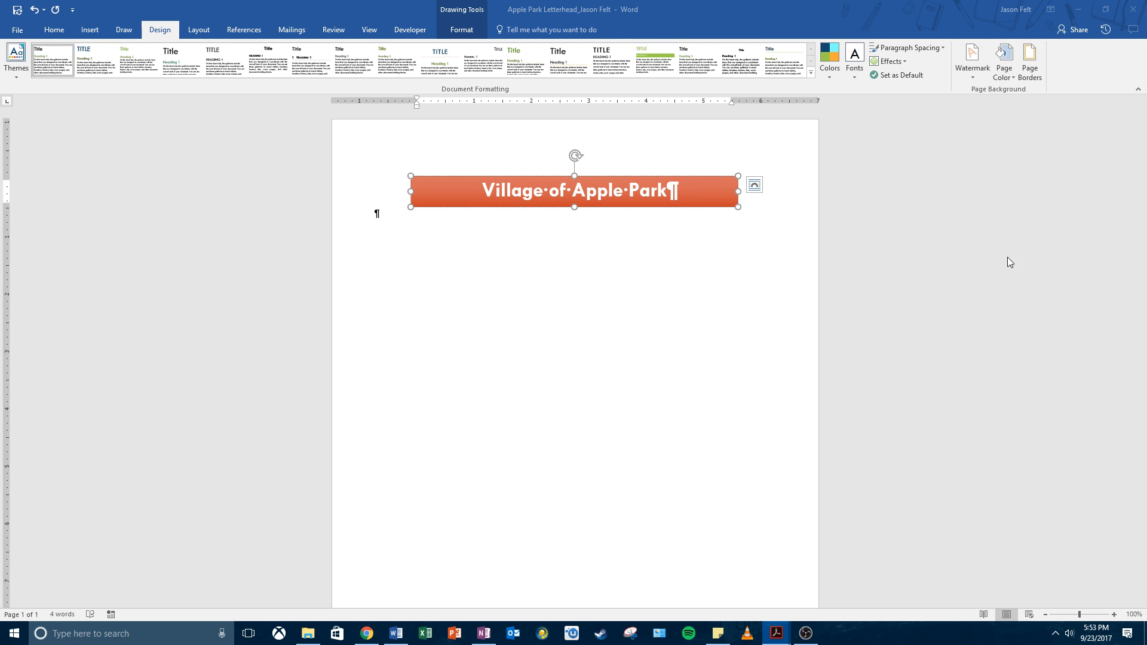
click(376, 214)
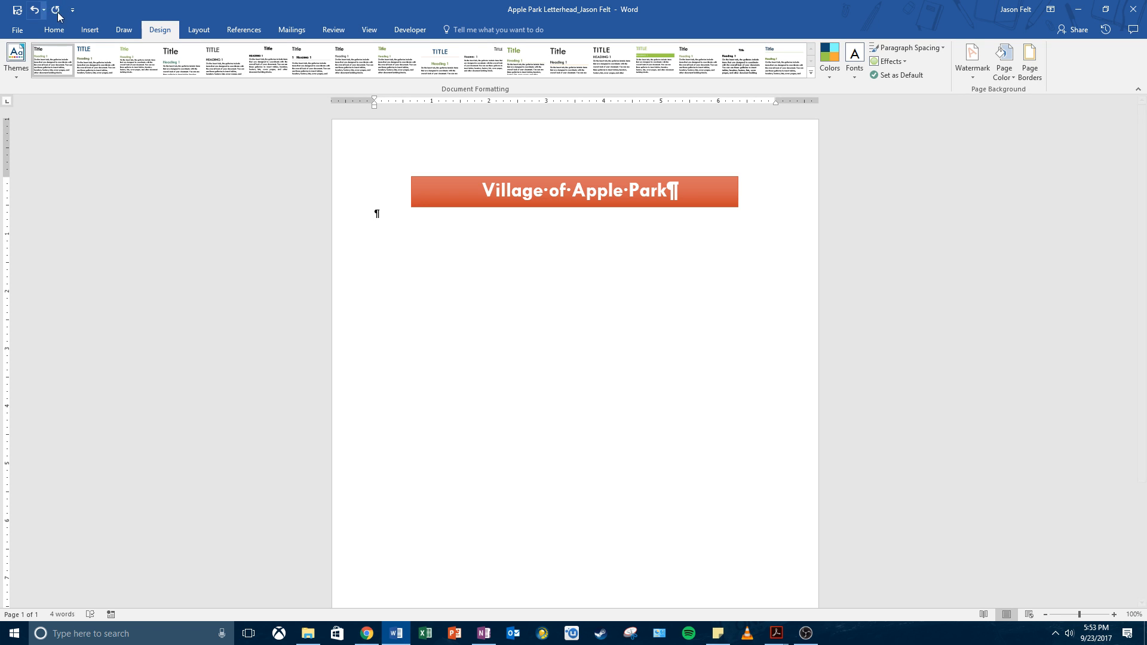
click(90, 31)
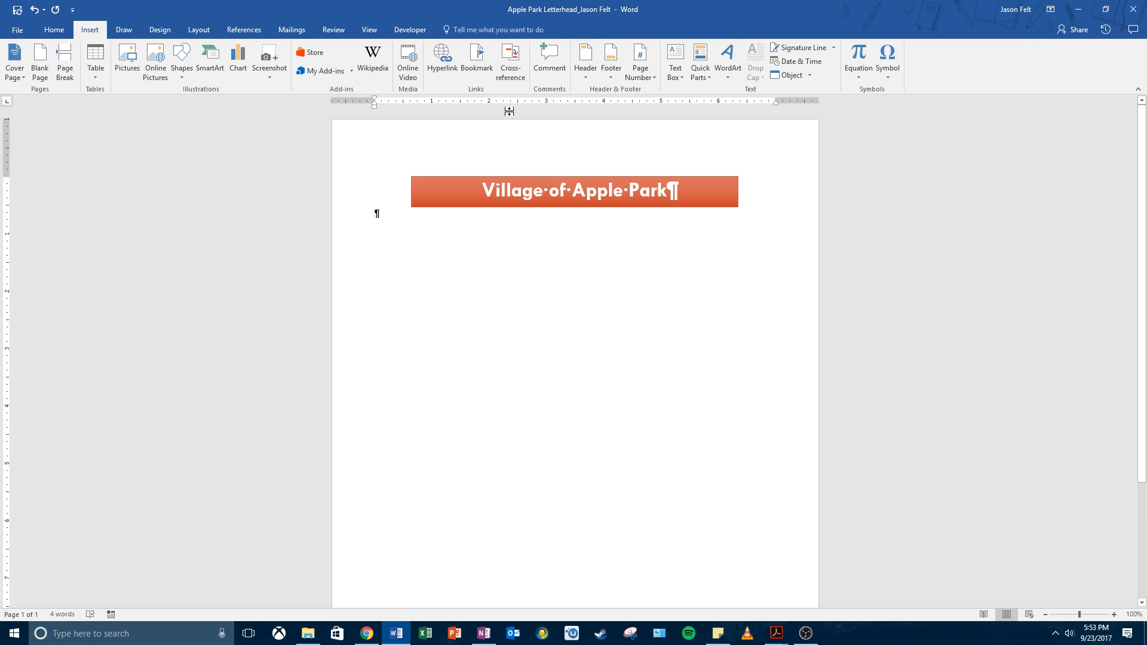
Step: Run an Online Pictures Bing search for 'apple'
click(156, 67)
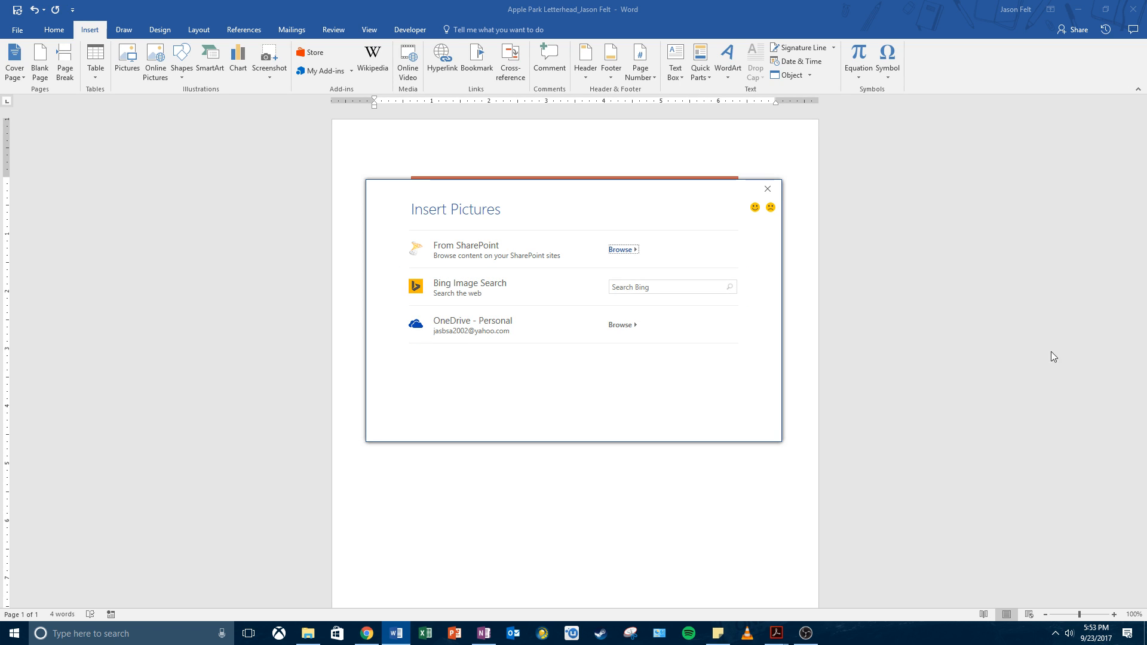
click(635, 285)
text(apple)
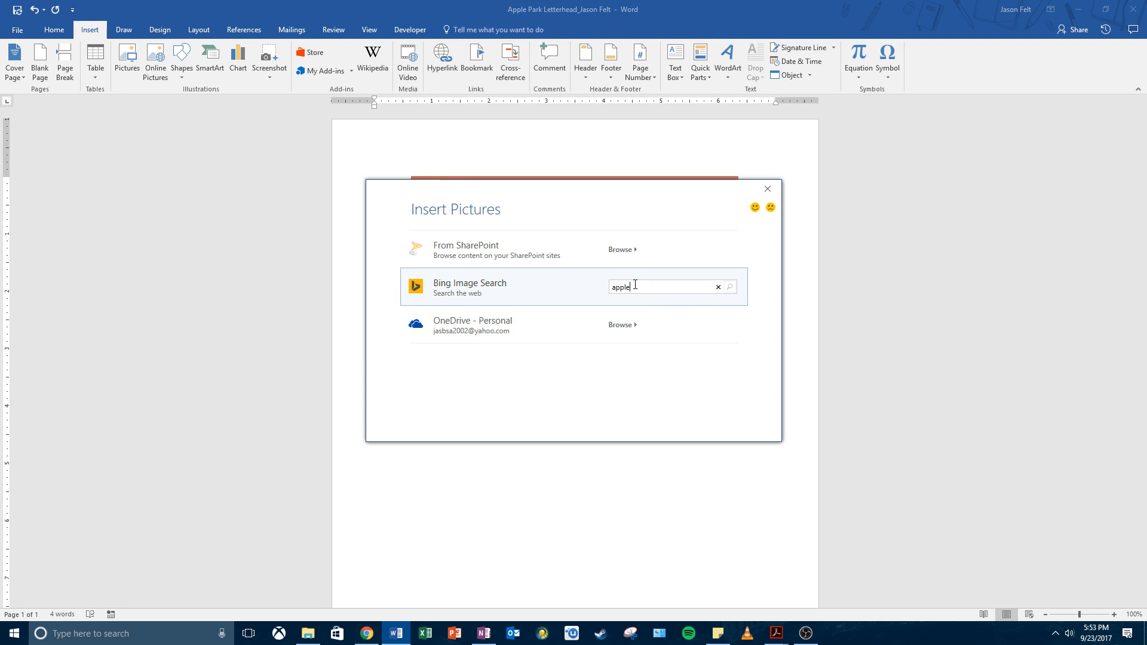
key(Return)
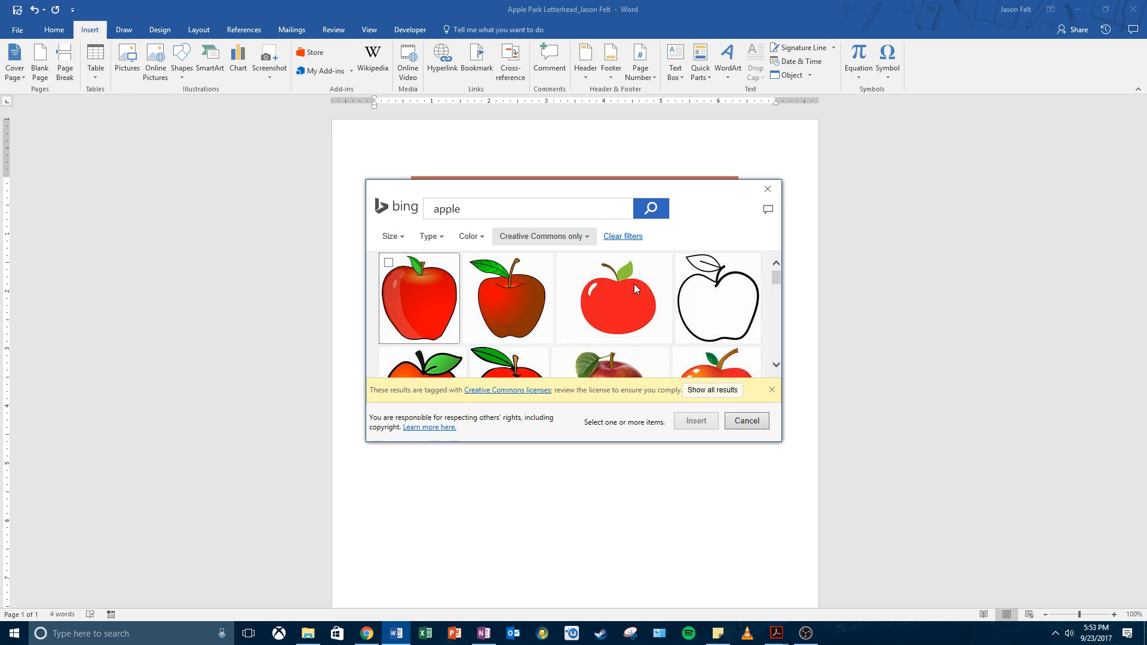
Step: Scroll through the Creative Commons apple image results
scroll(633, 299, down, 3)
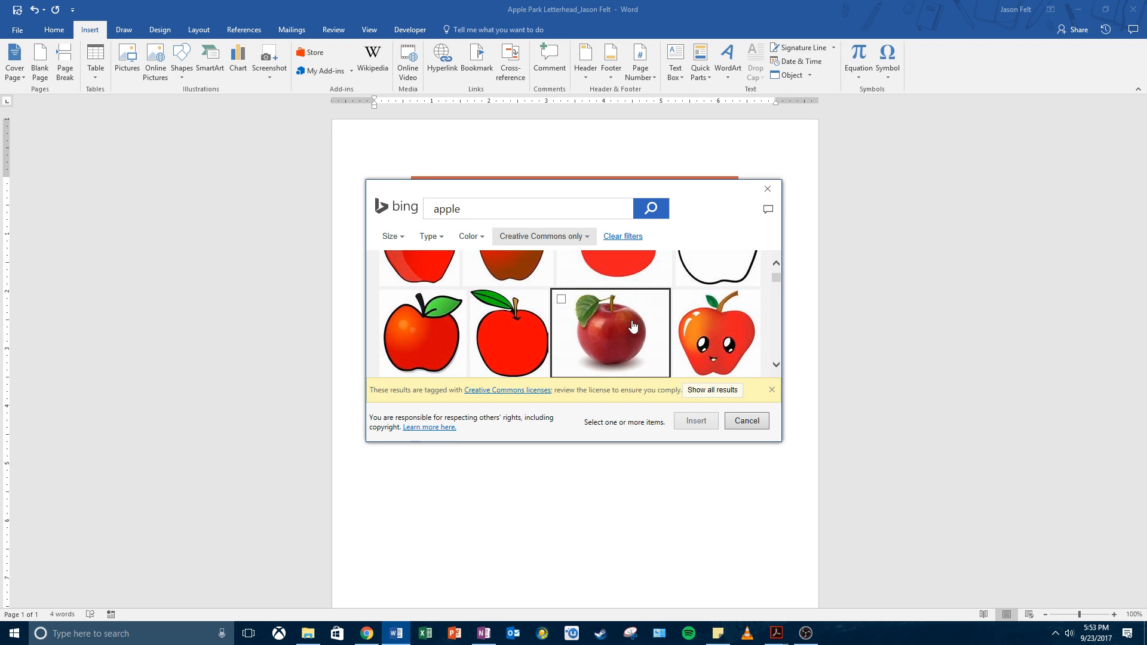
scroll(634, 326, down, 1)
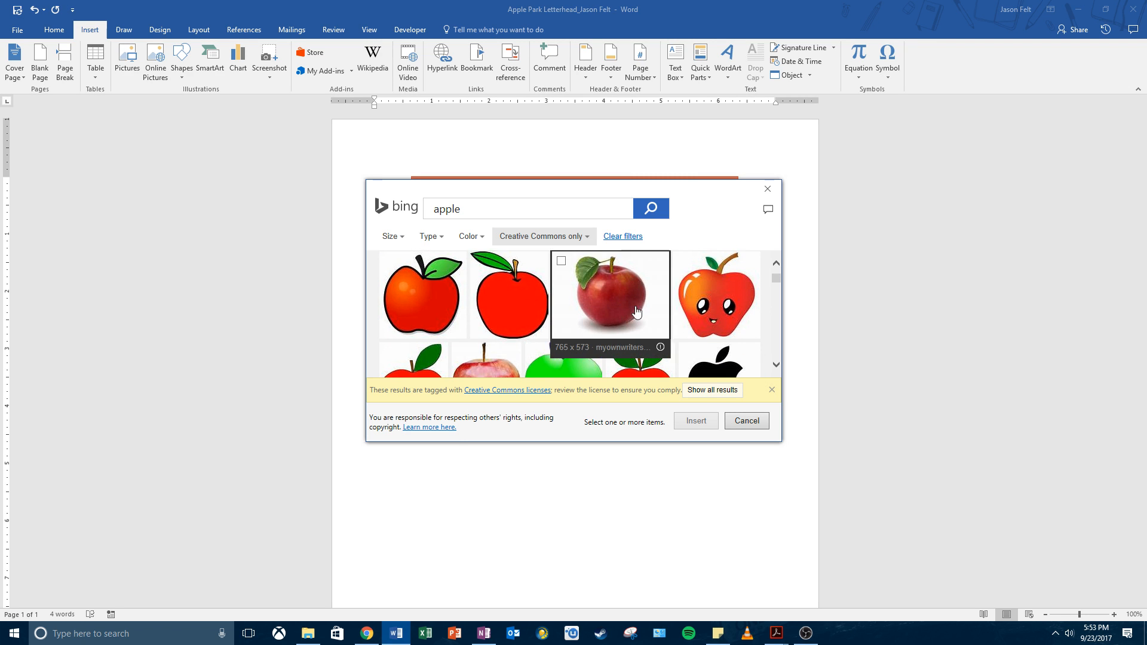
scroll(636, 310, down, 2)
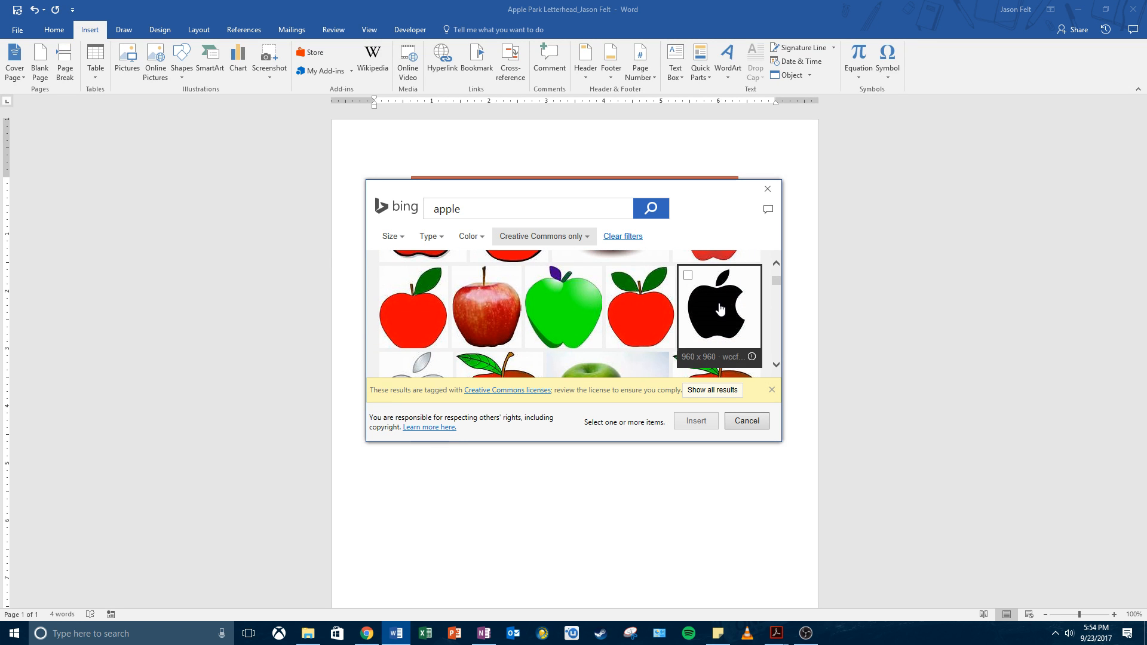
scroll(720, 309, down, 1)
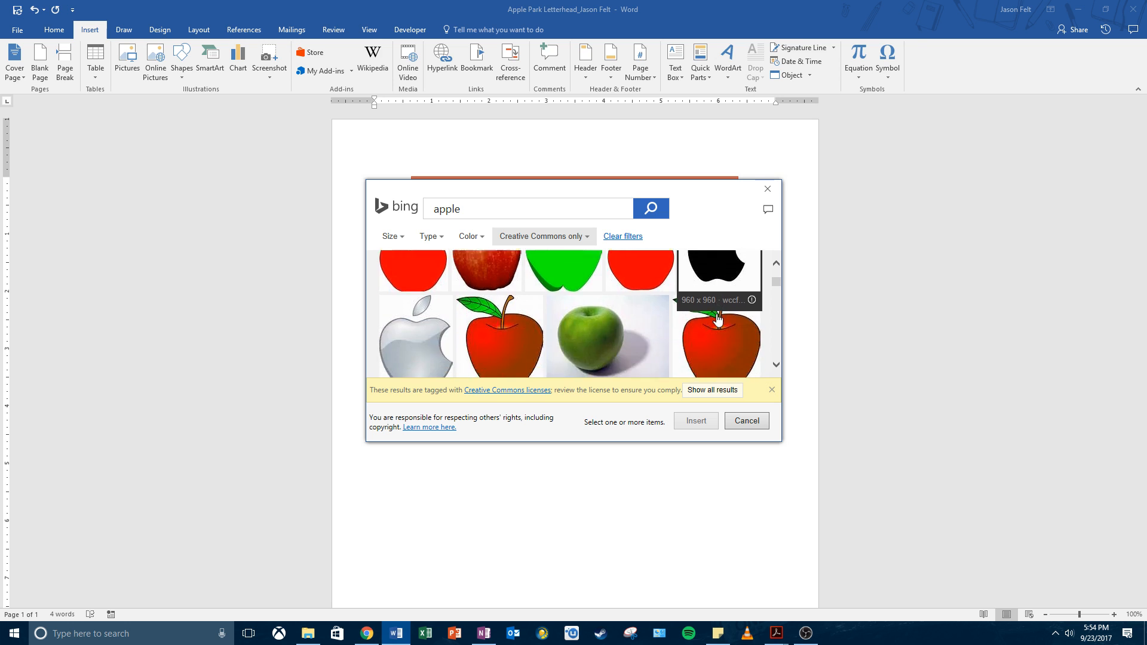
scroll(718, 316, up, 1)
scroll(628, 323, down, 1)
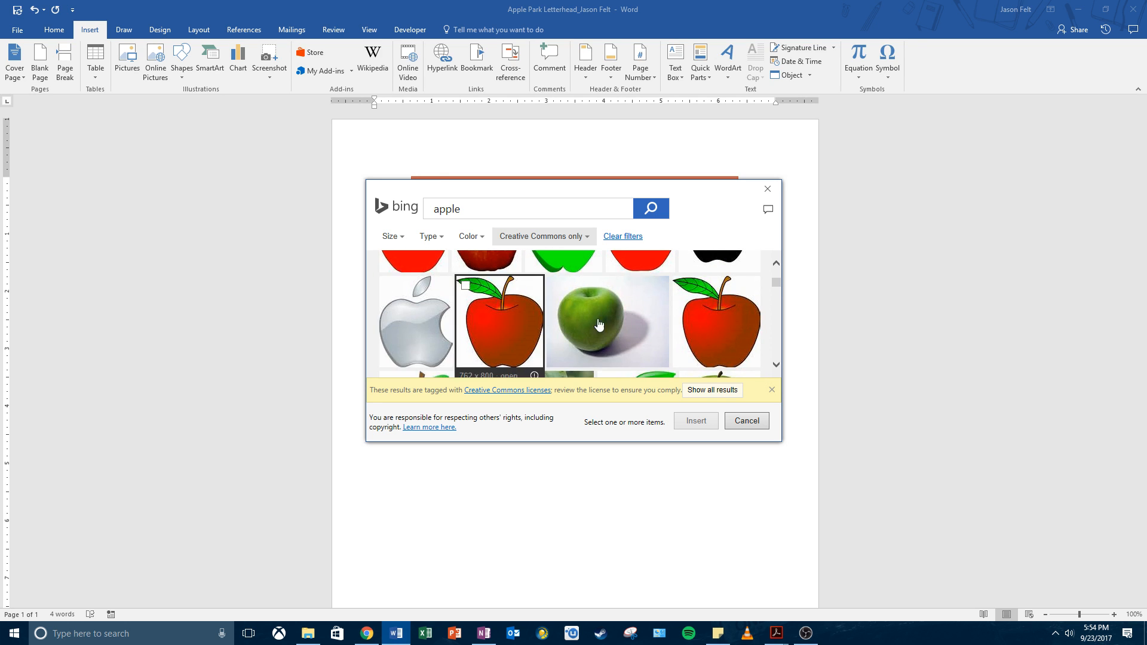
scroll(599, 324, up, 2)
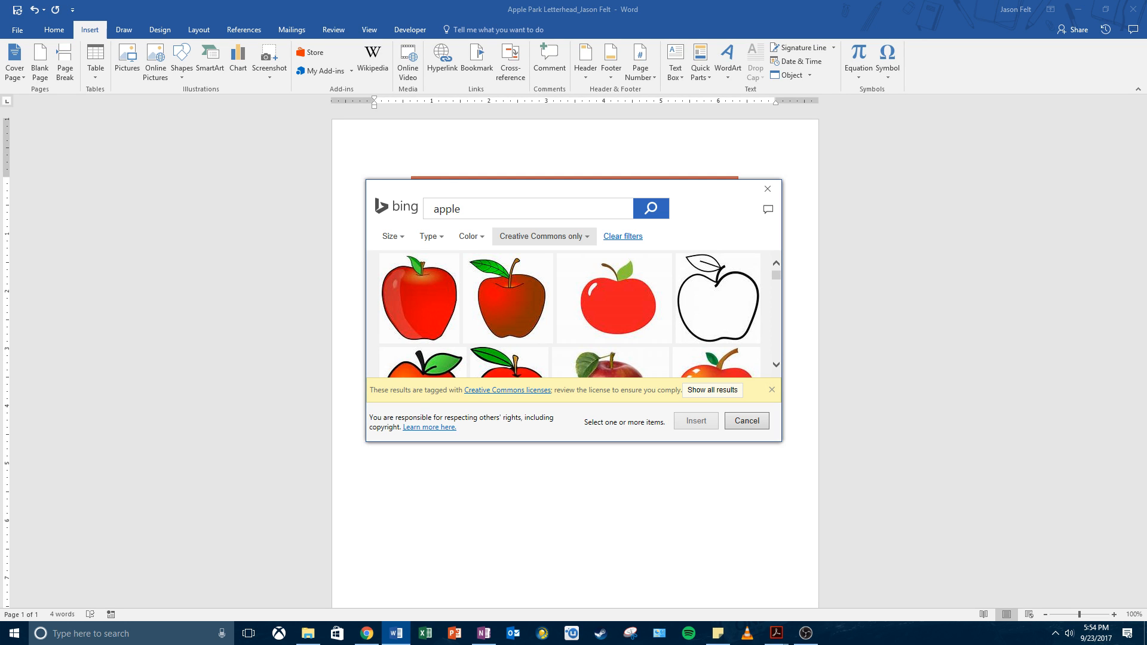
scroll(515, 287, down, 5)
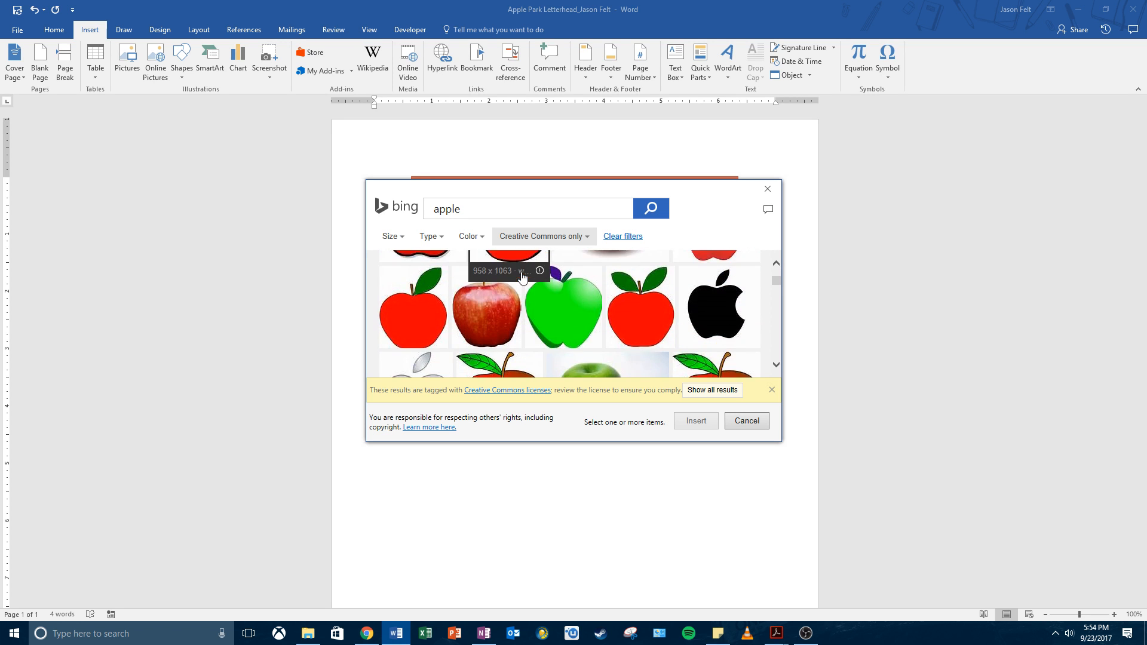
scroll(524, 275, down, 8)
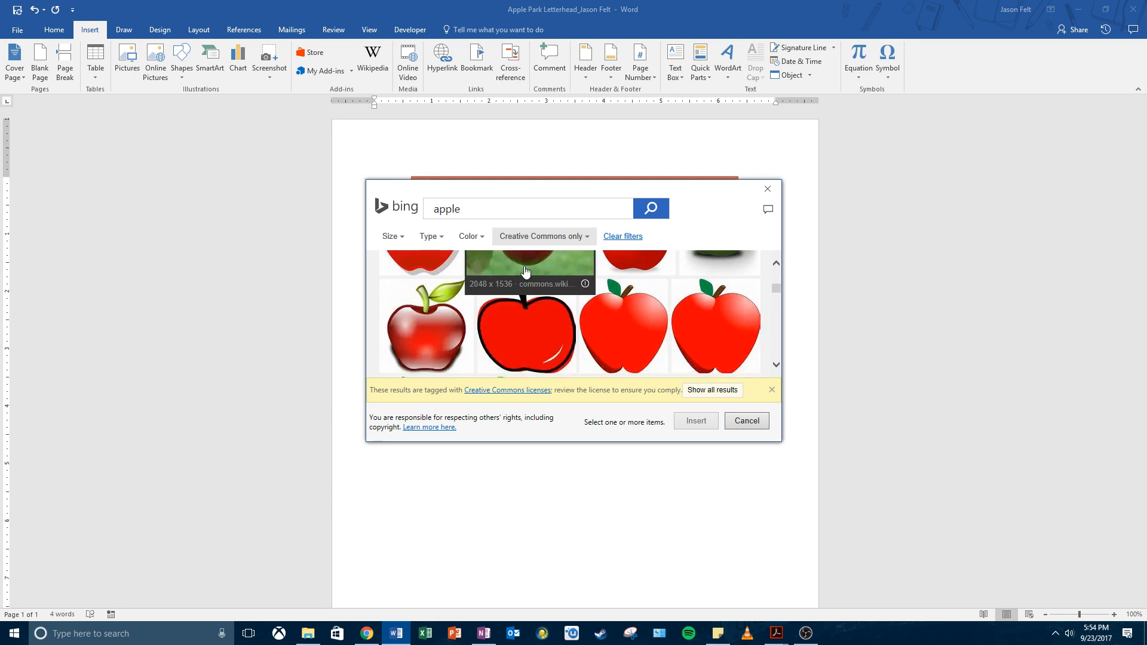
scroll(525, 270, down, 5)
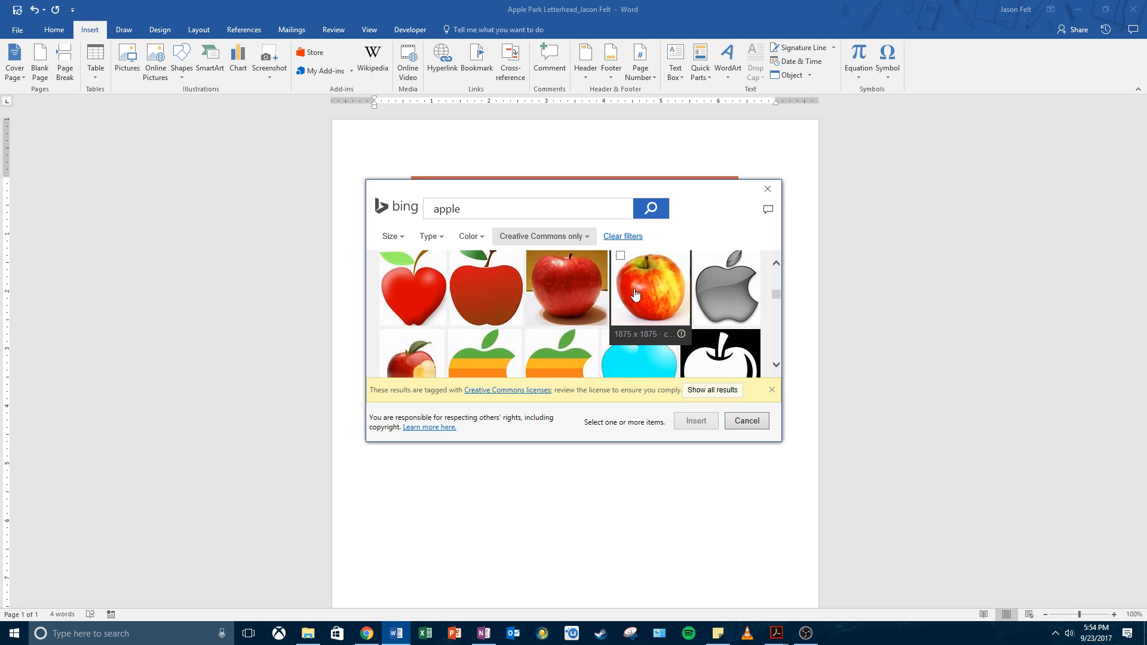
scroll(635, 291, down, 2)
scroll(635, 291, down, 6)
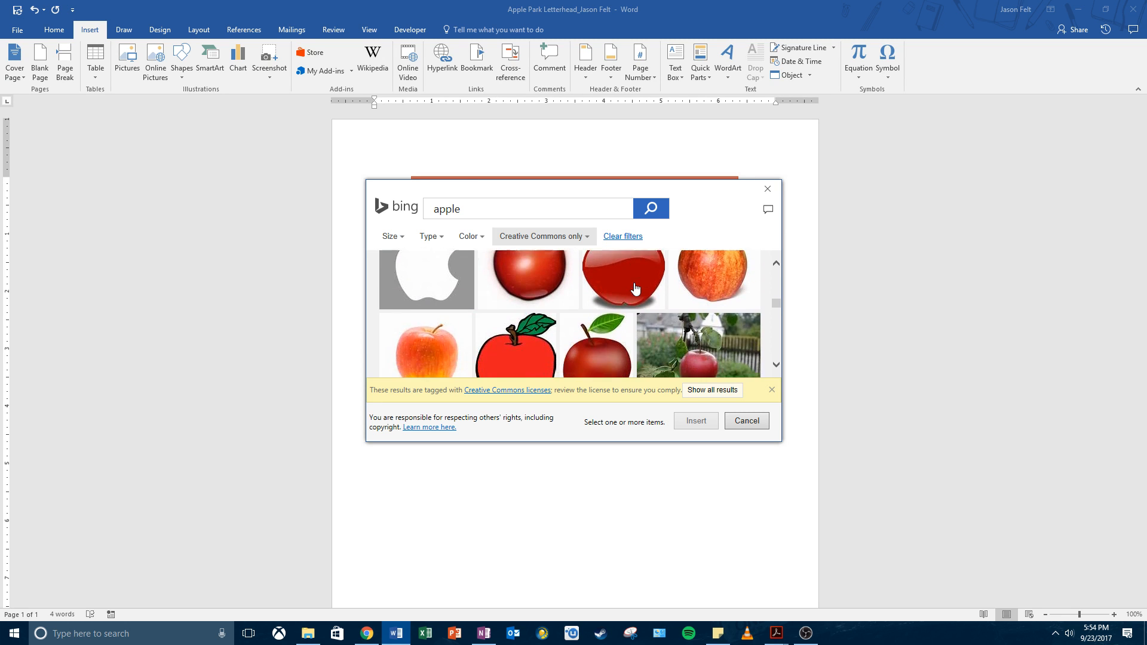
scroll(635, 288, down, 5)
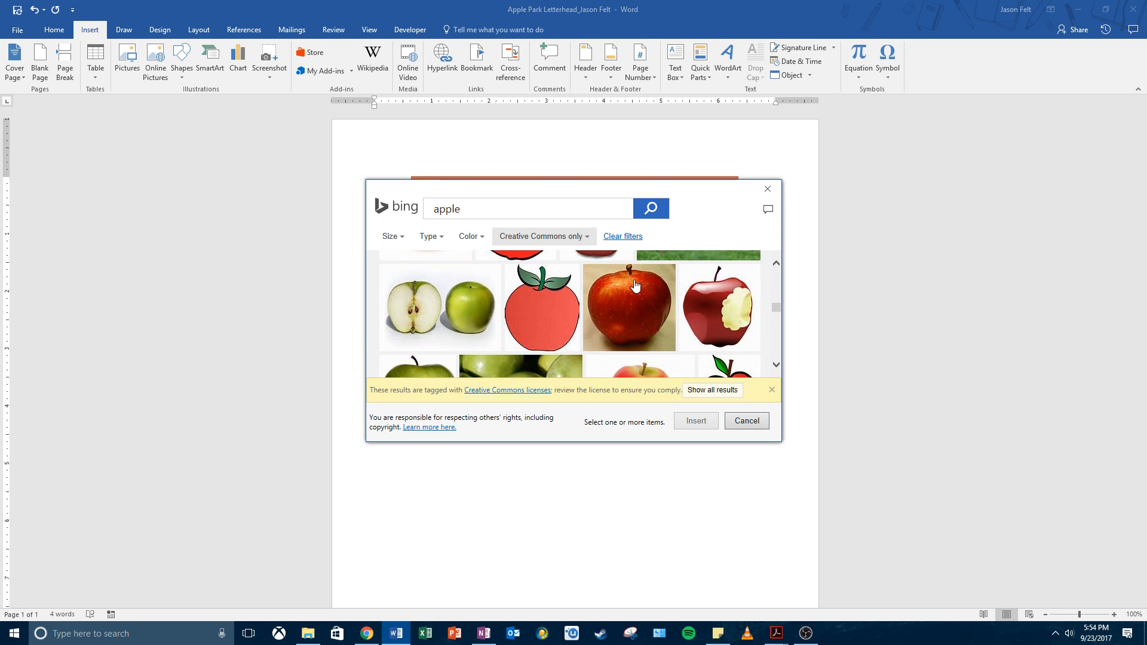
scroll(635, 285, down, 5)
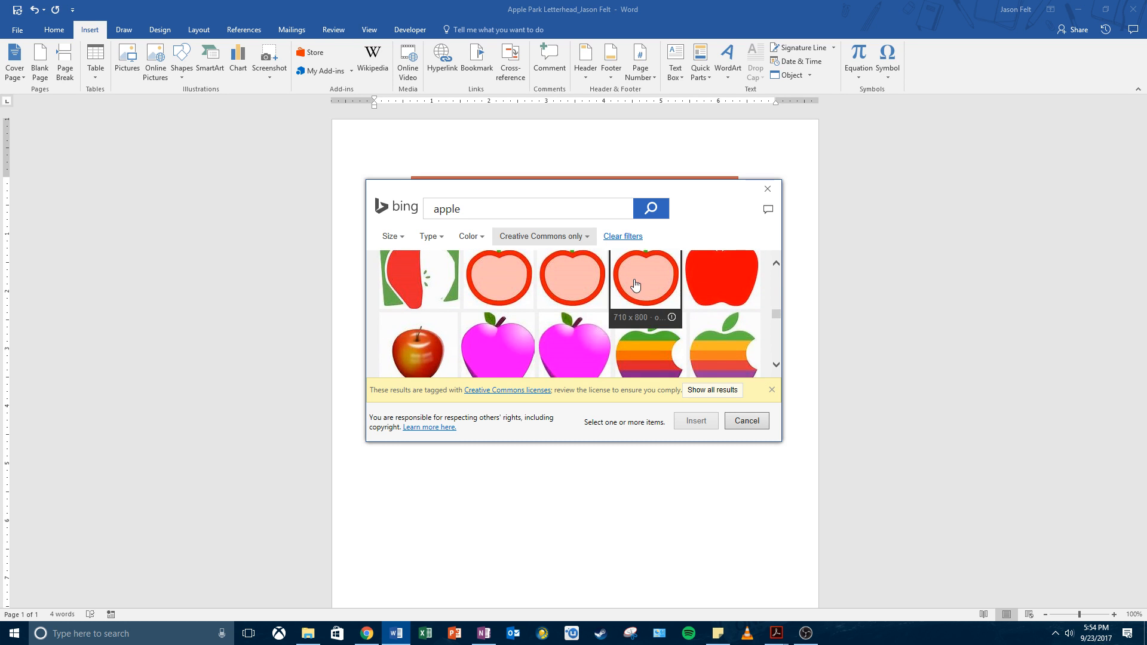
scroll(635, 286, down, 2)
scroll(635, 284, down, 10)
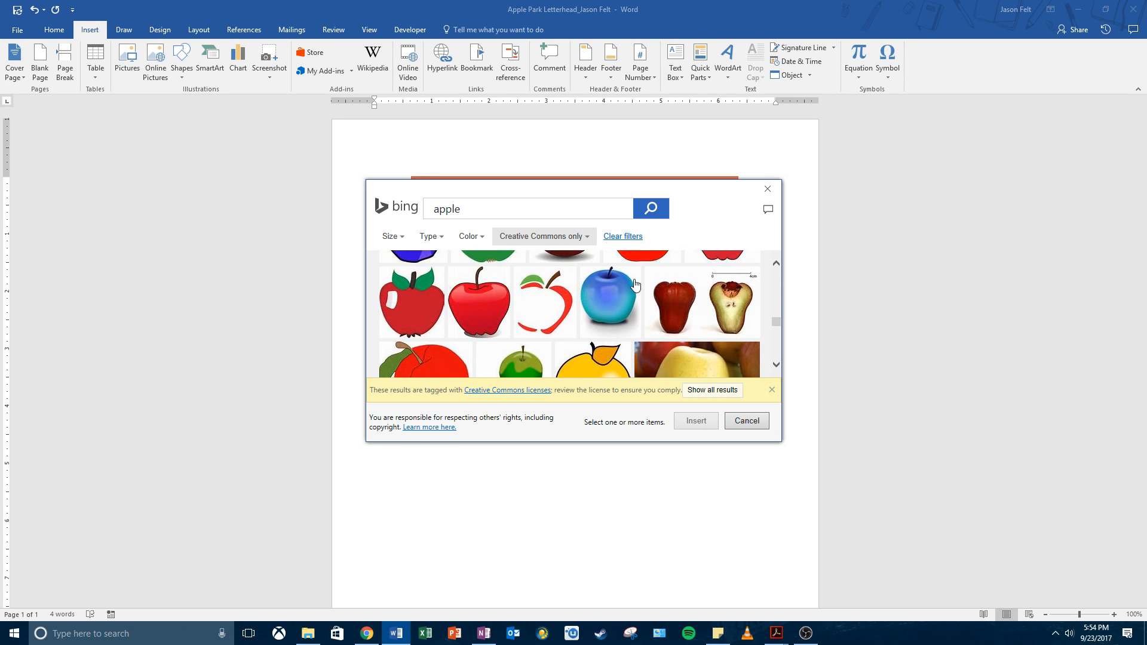
scroll(635, 284, down, 2)
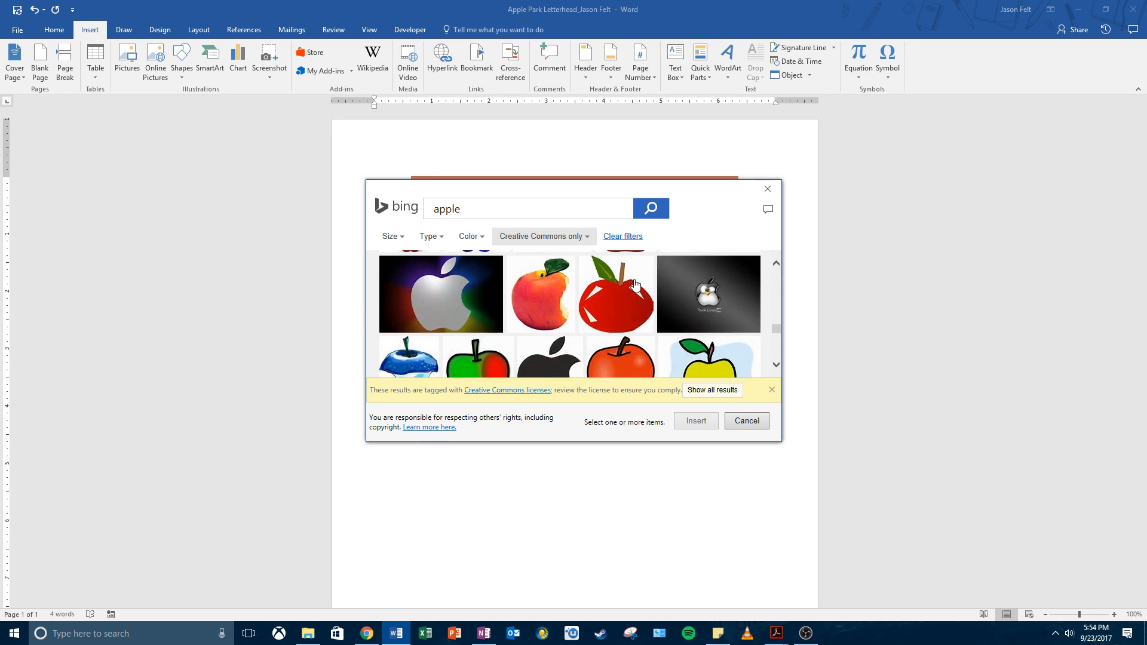
Step: Insert the plain red apple clip art below the banner, then delete it
drag(779, 331, 778, 275)
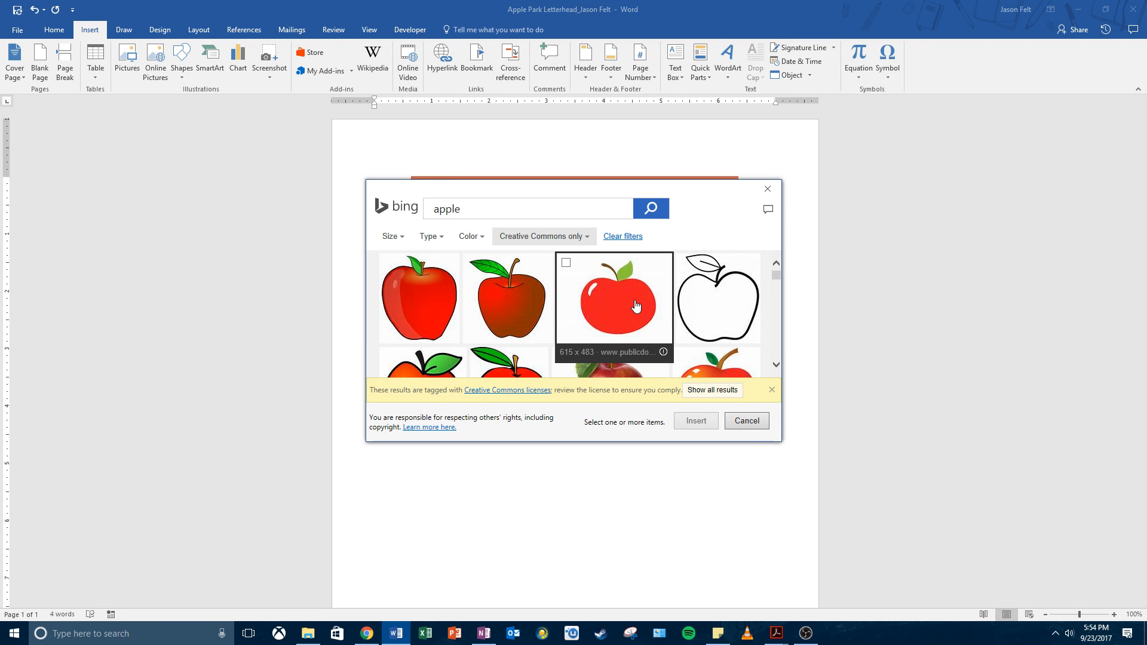
click(585, 303)
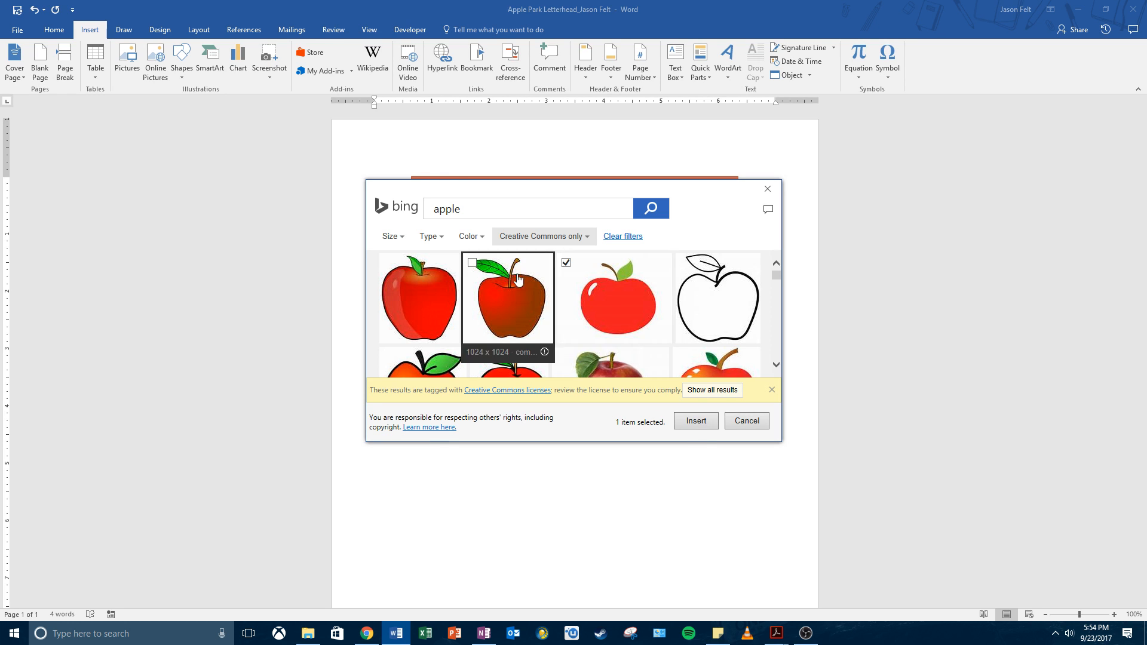
click(688, 423)
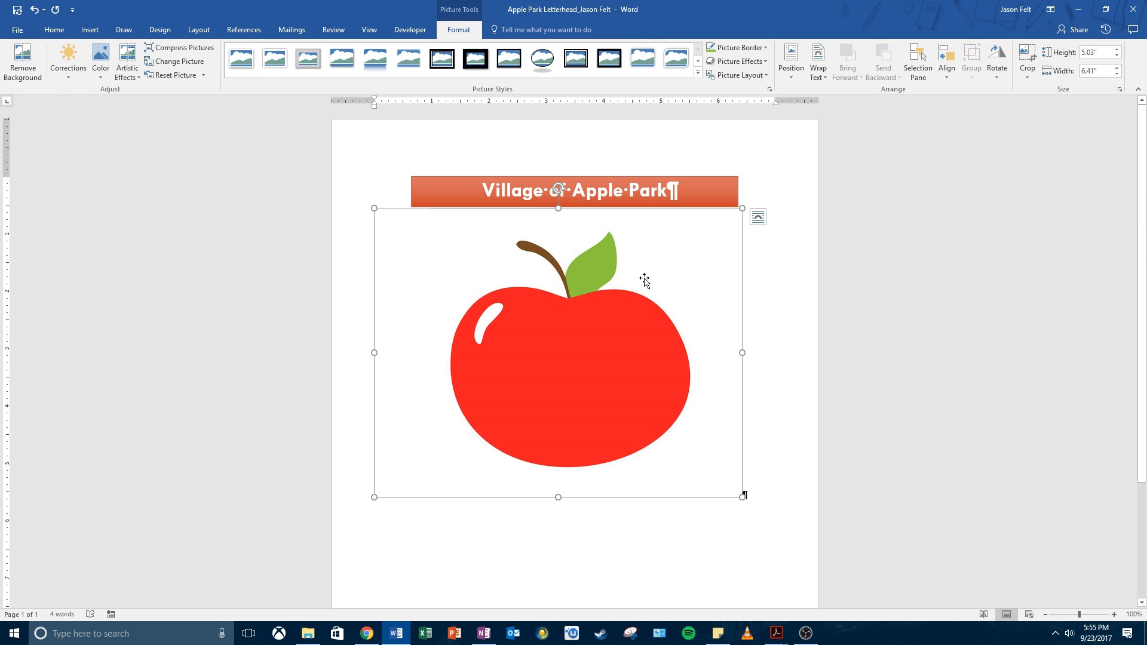
key(Delete)
Step: Search Online Pictures for 'apple' and show results of all licences
click(90, 29)
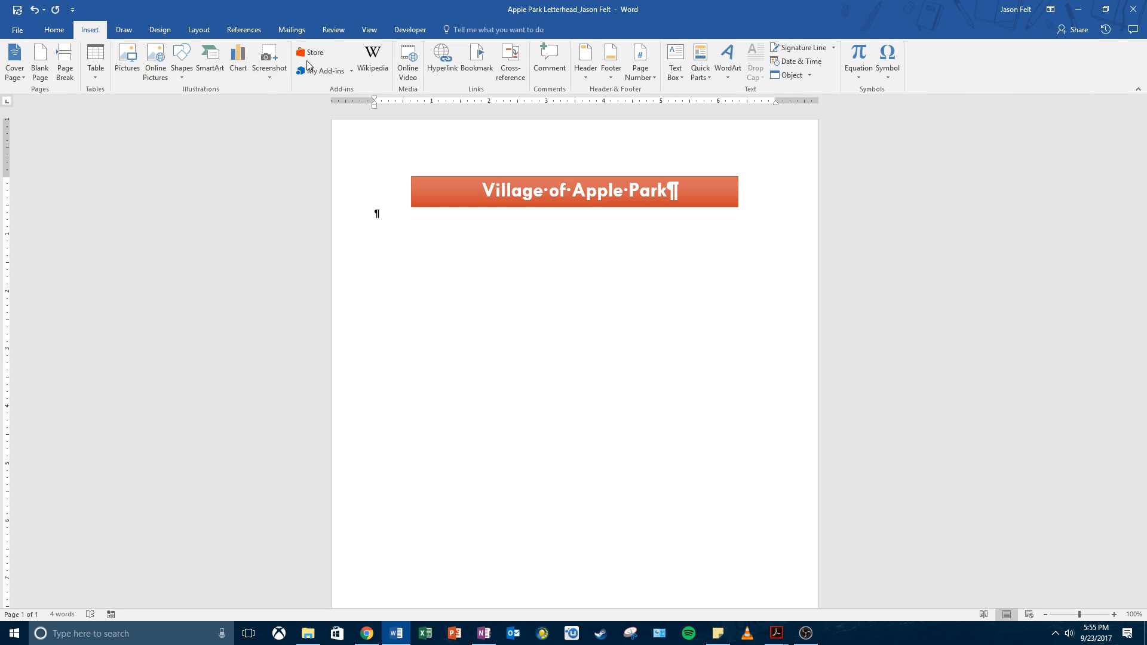
click(162, 77)
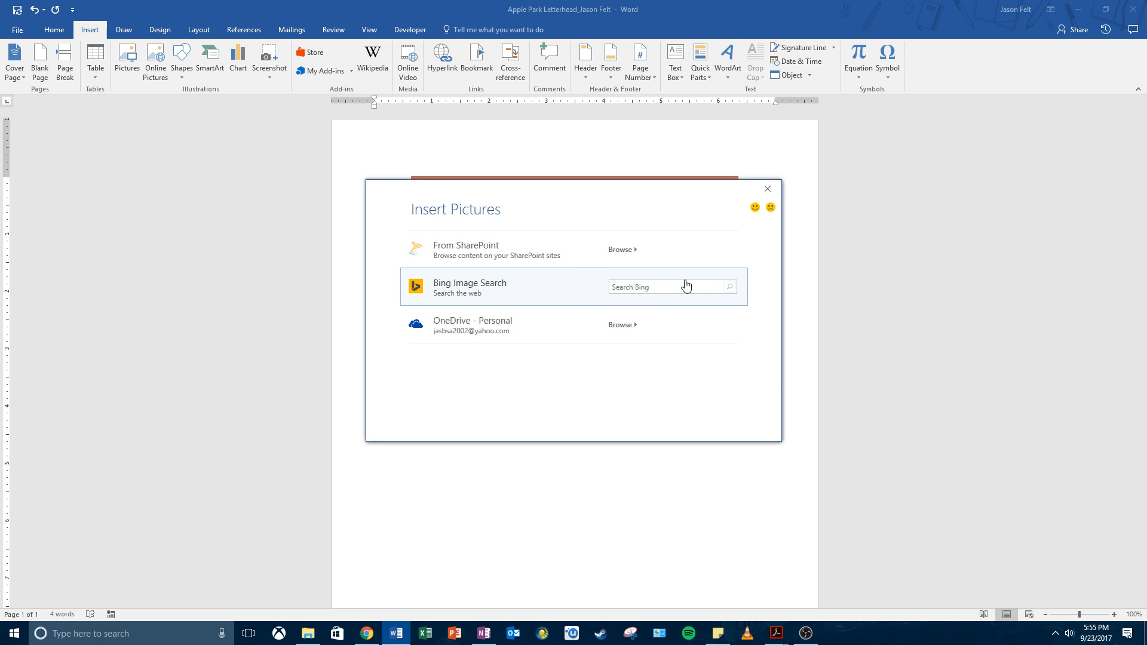
click(685, 285)
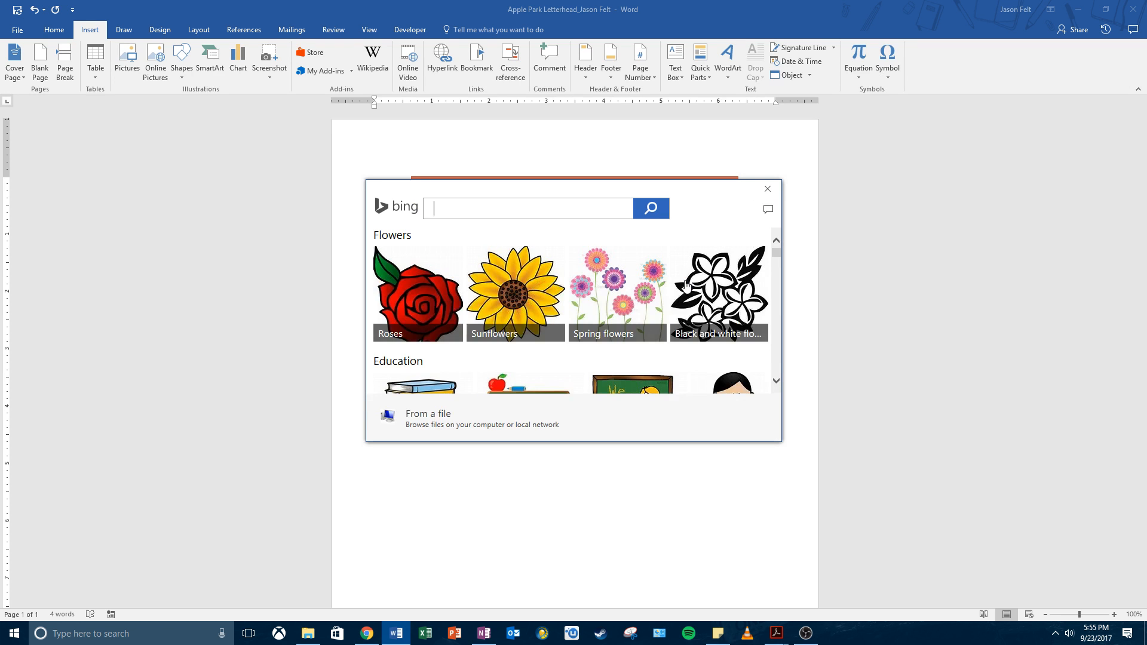
click(767, 189)
click(156, 65)
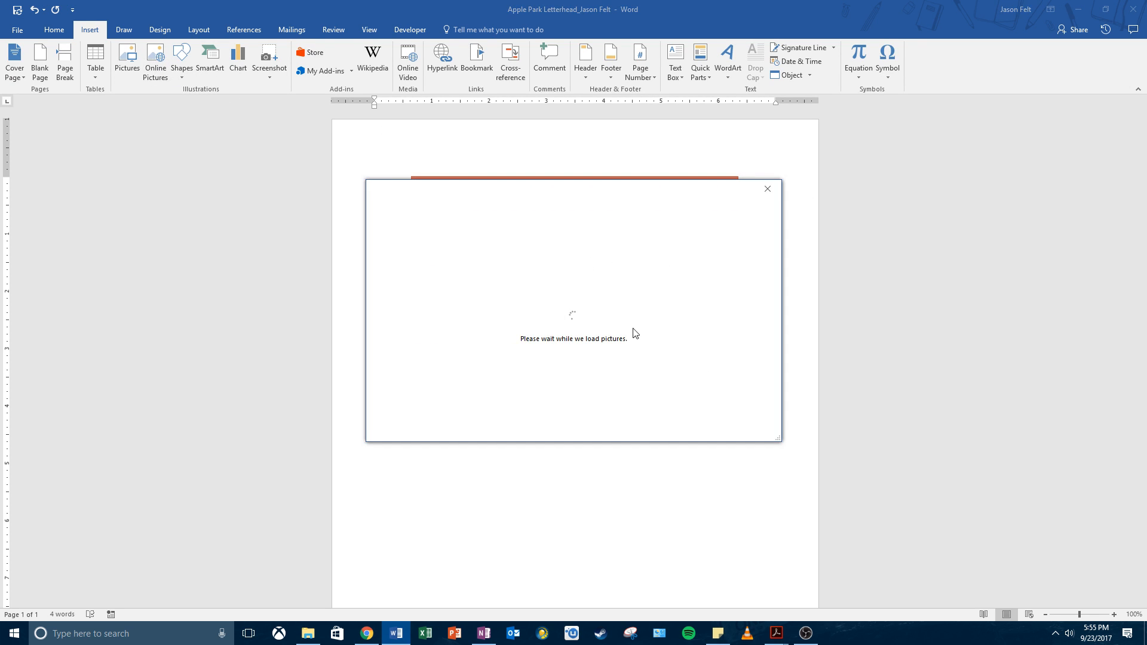
click(654, 286)
text(aoo)
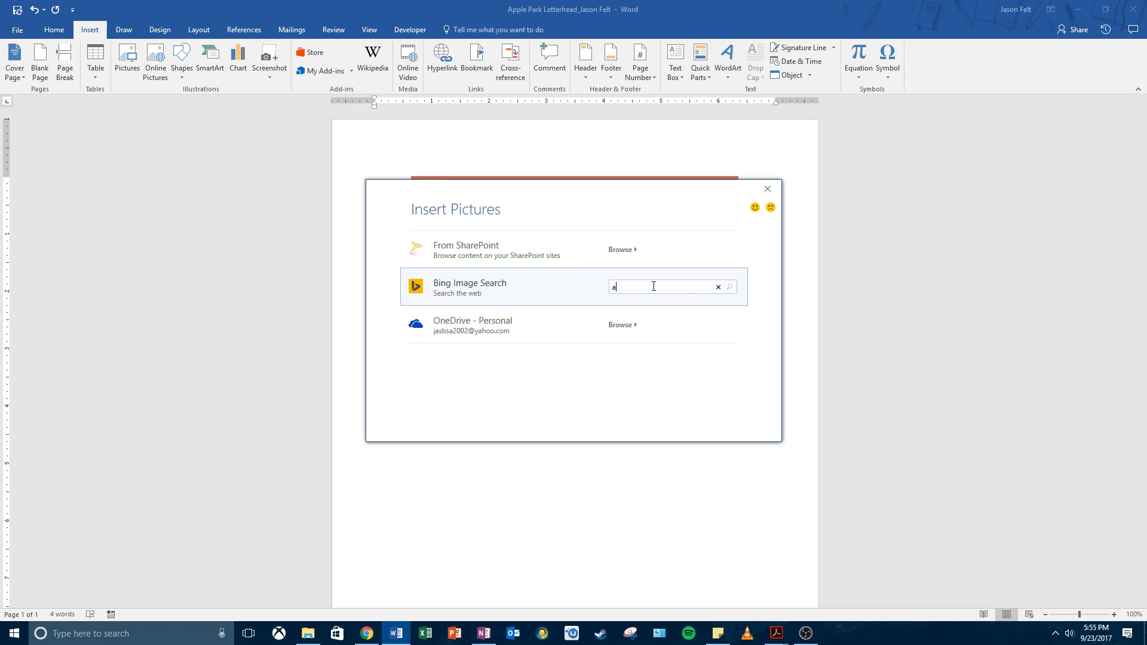
key(BackSpace)
key(BackSpace)
text(pple)
key(Return)
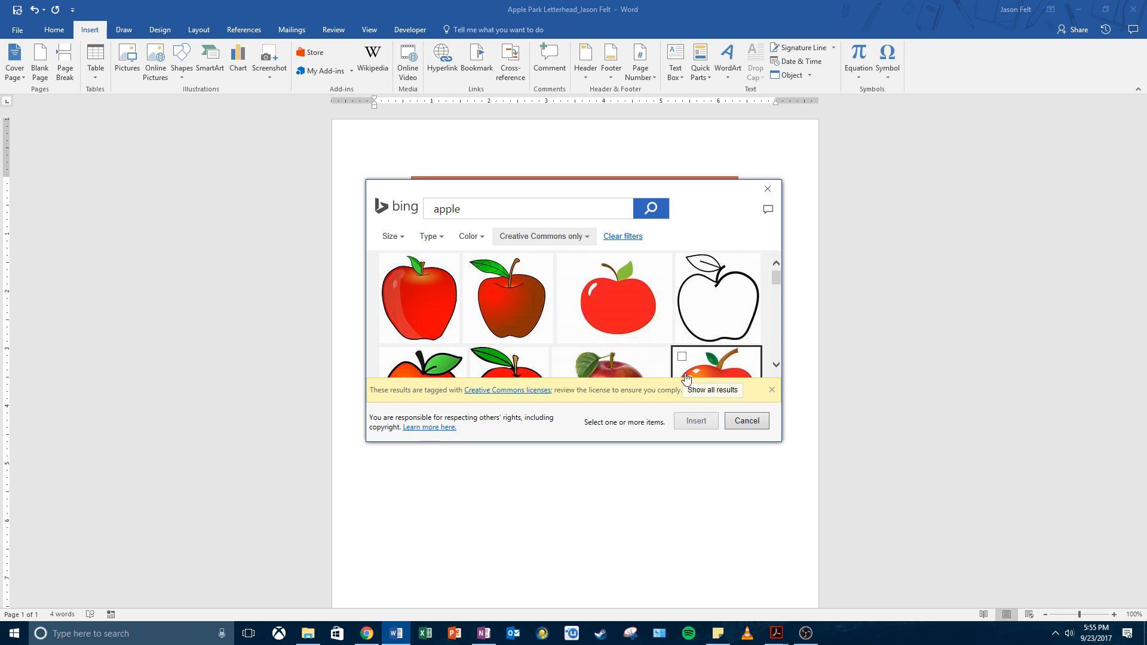
click(710, 390)
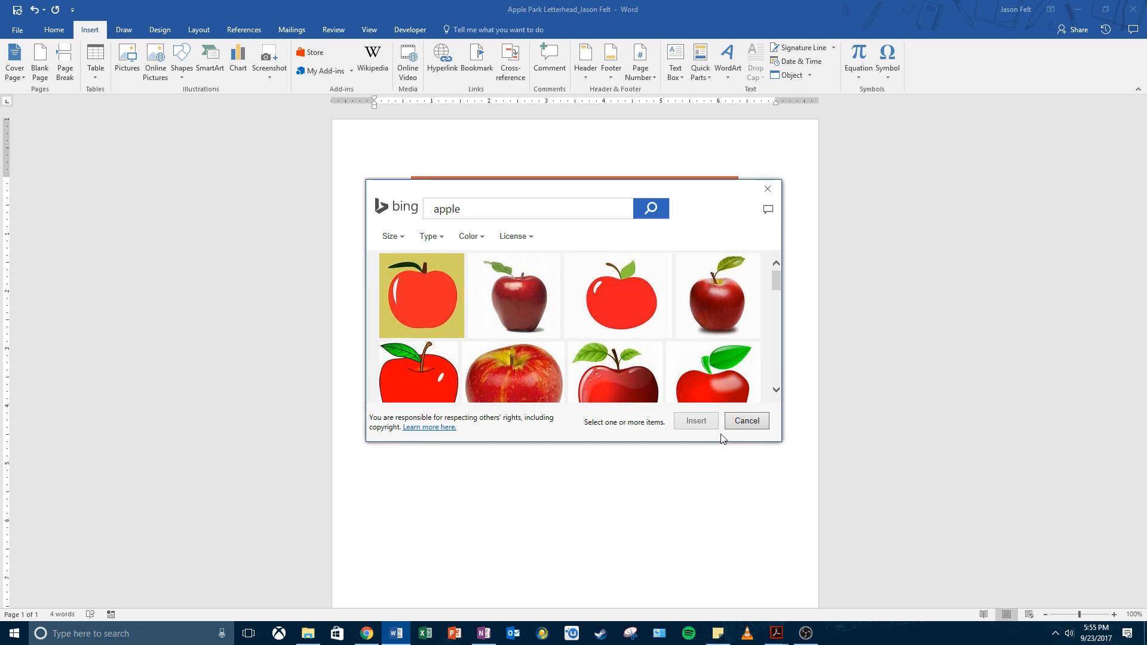
click(746, 421)
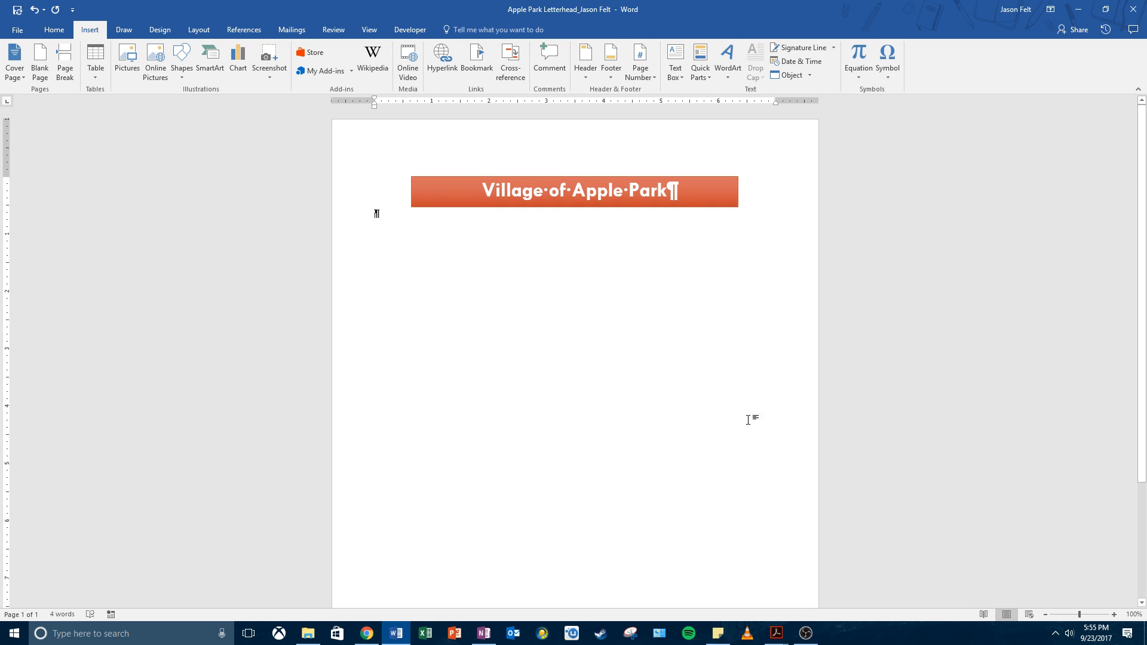
Step: Rerun the all-licence 'apple' search and insert the red apple on a yellow background
click(149, 77)
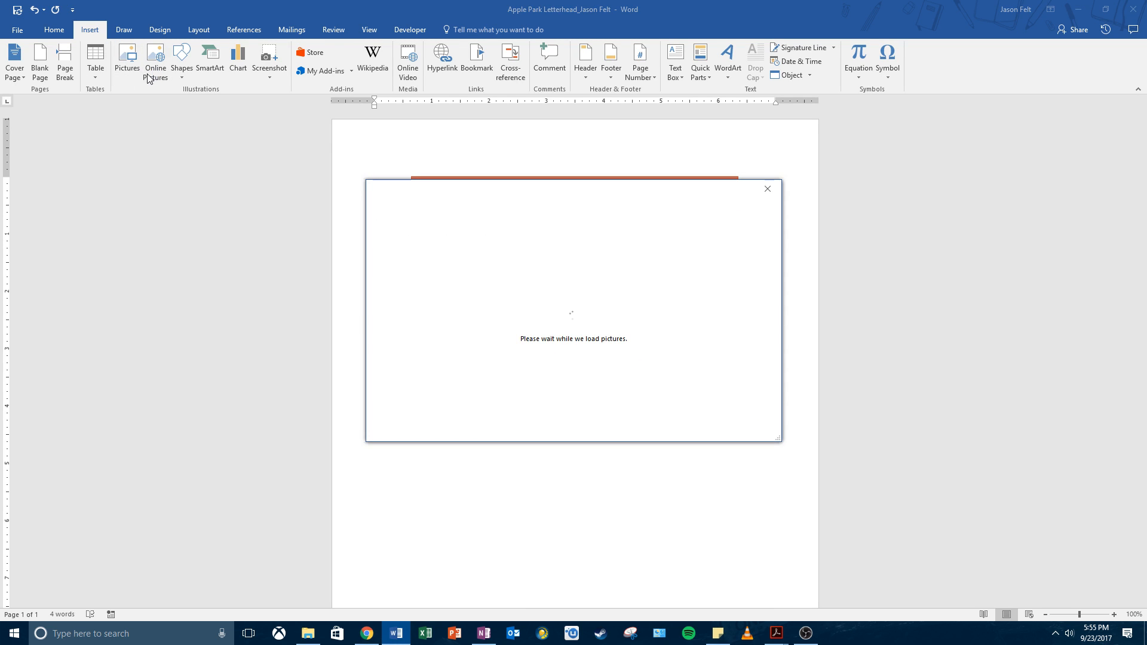
click(636, 293)
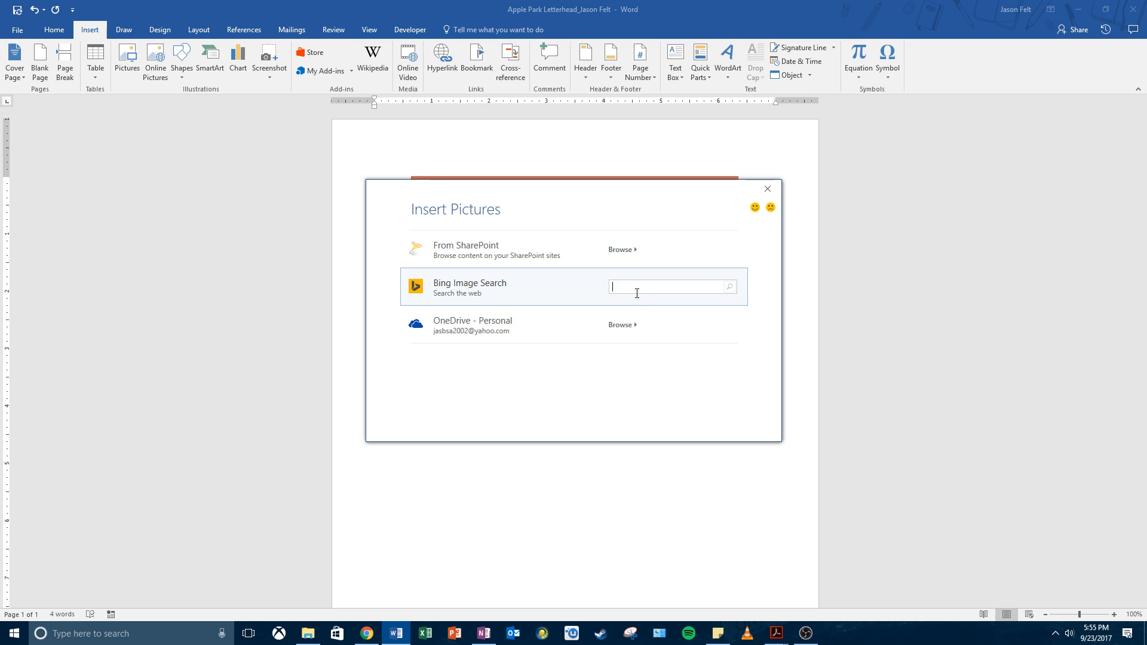
text(apple)
key(Return)
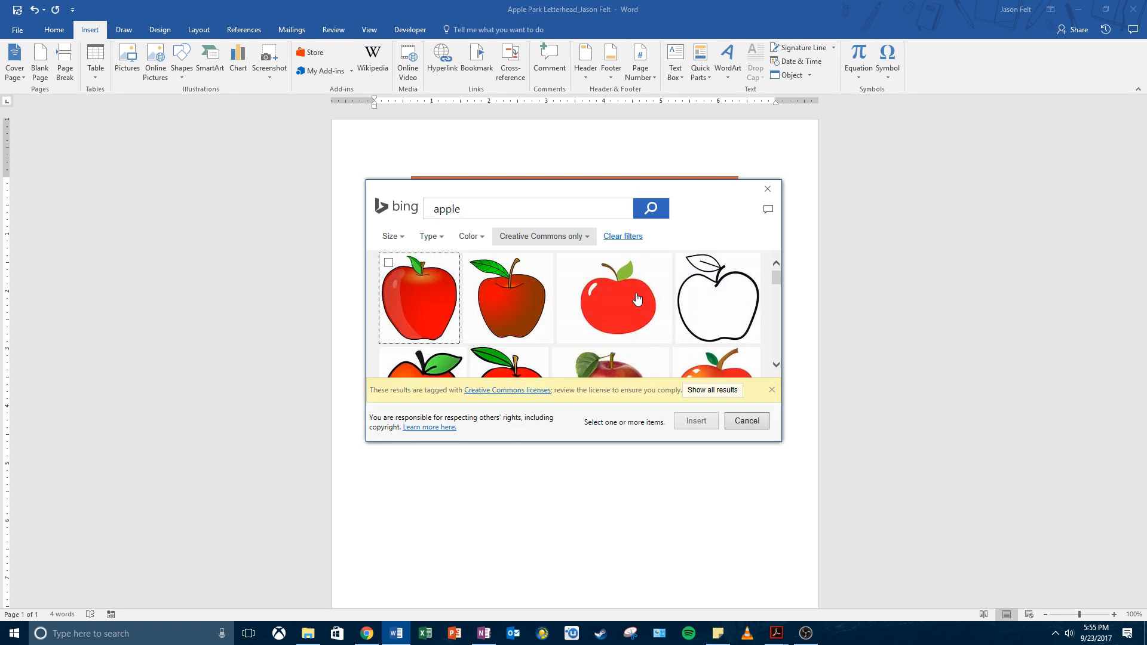
scroll(633, 299, down, 3)
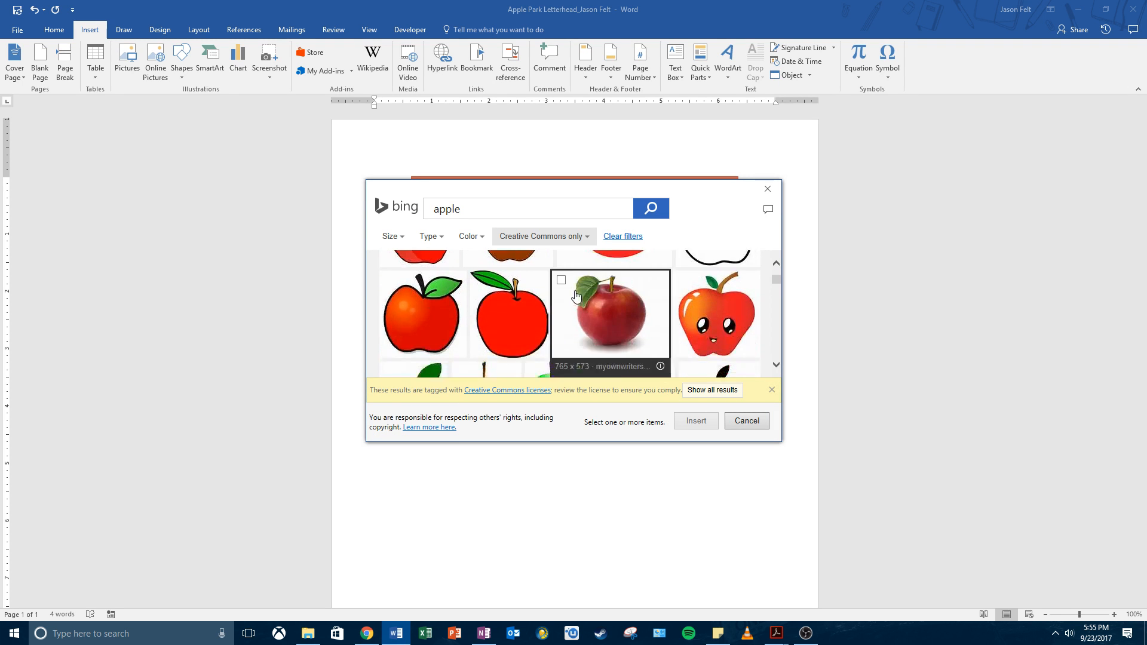
scroll(574, 311, up, 3)
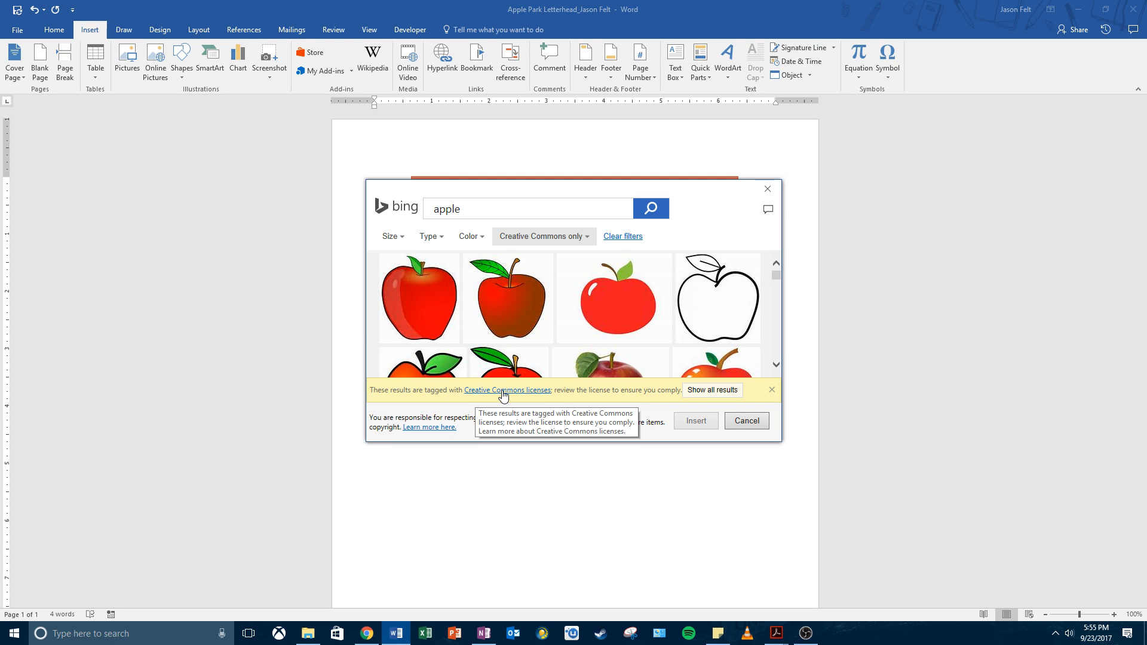
click(721, 394)
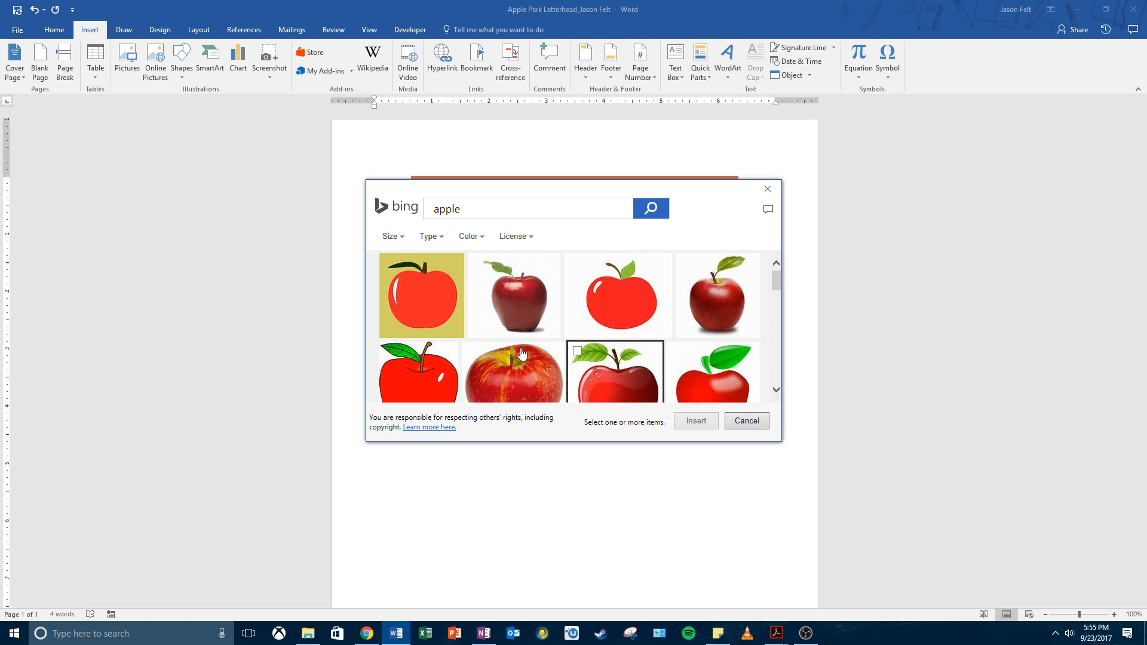
scroll(513, 343, down, 3)
scroll(512, 353, up, 3)
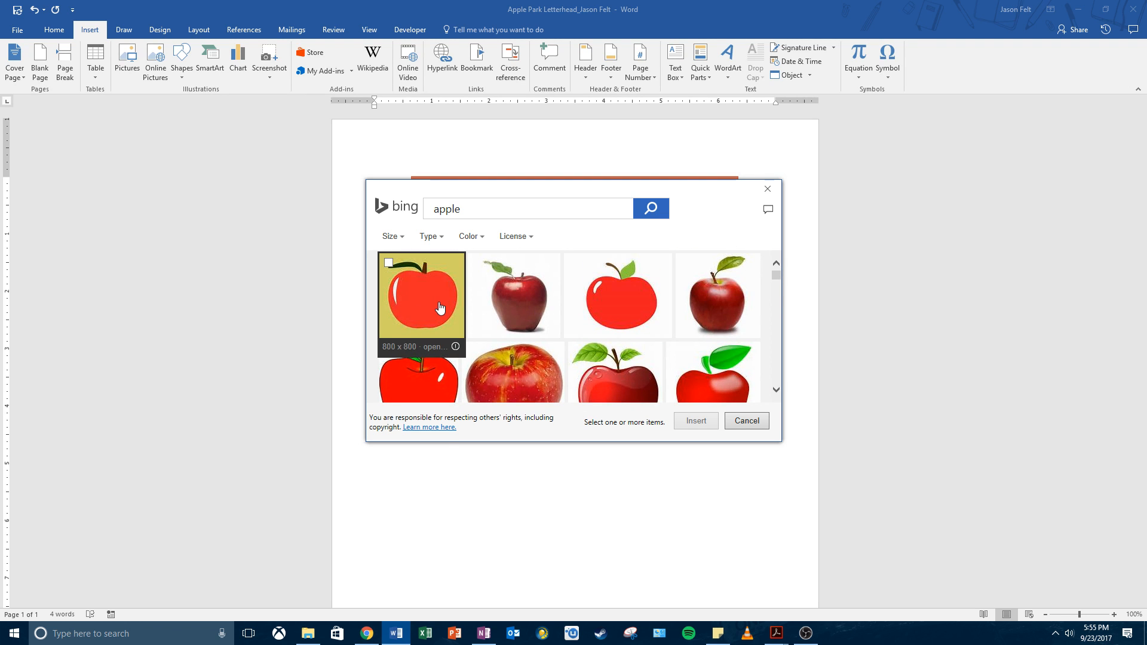
click(389, 262)
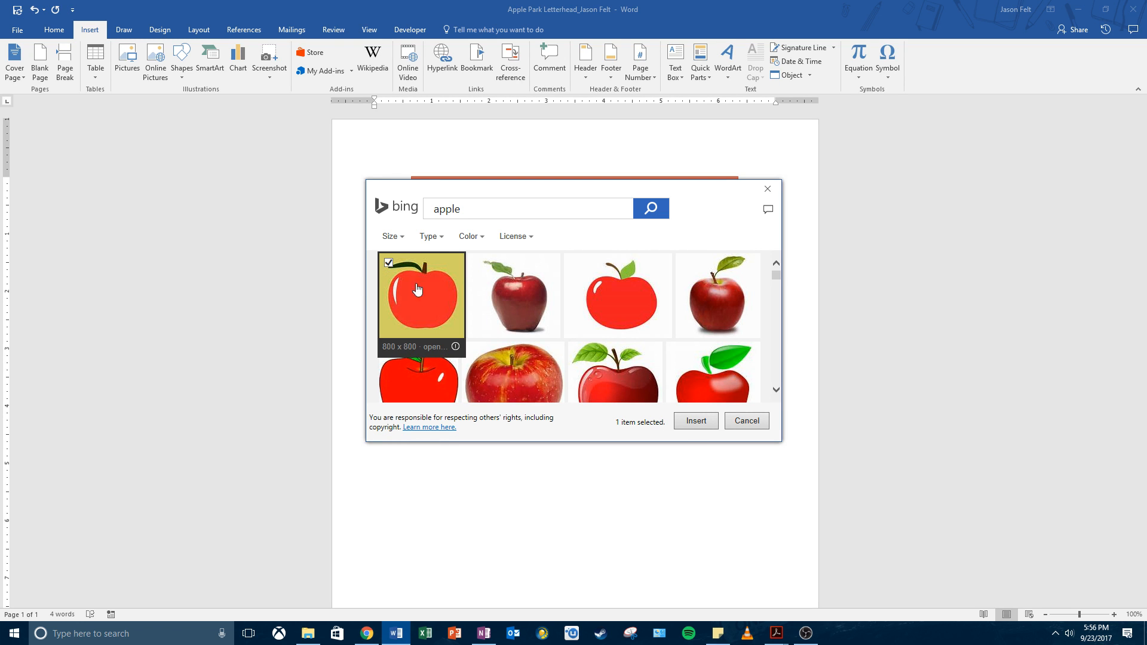
click(696, 420)
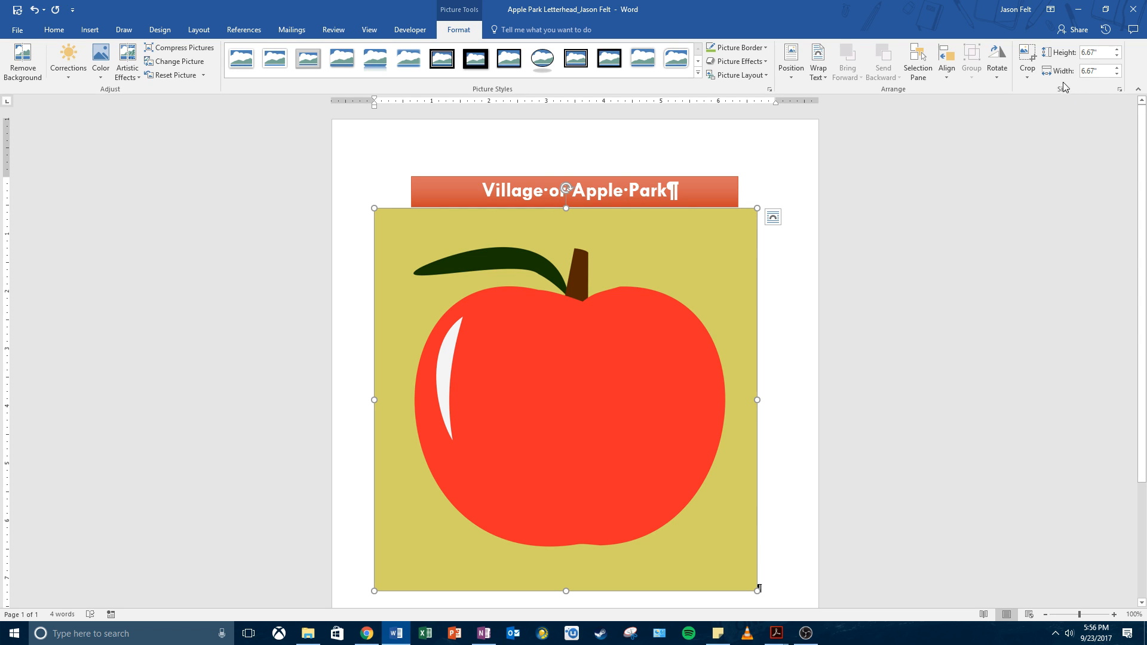
Step: Scale the apple picture's height to 8% in the Size settings dialog
click(1121, 90)
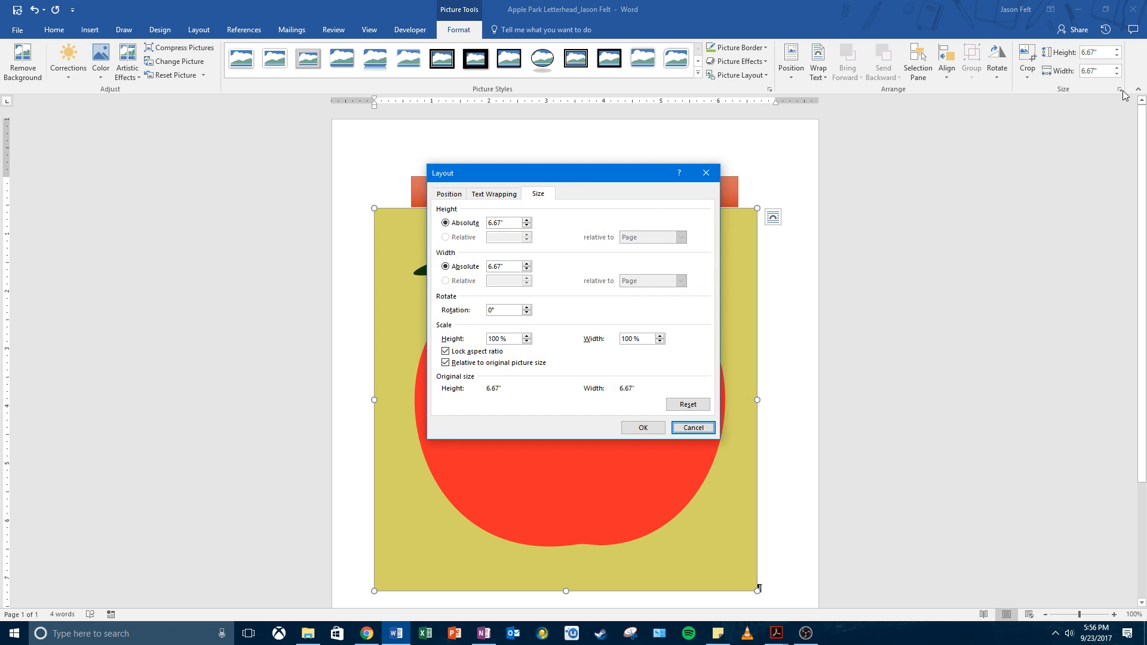
drag(585, 182, 952, 187)
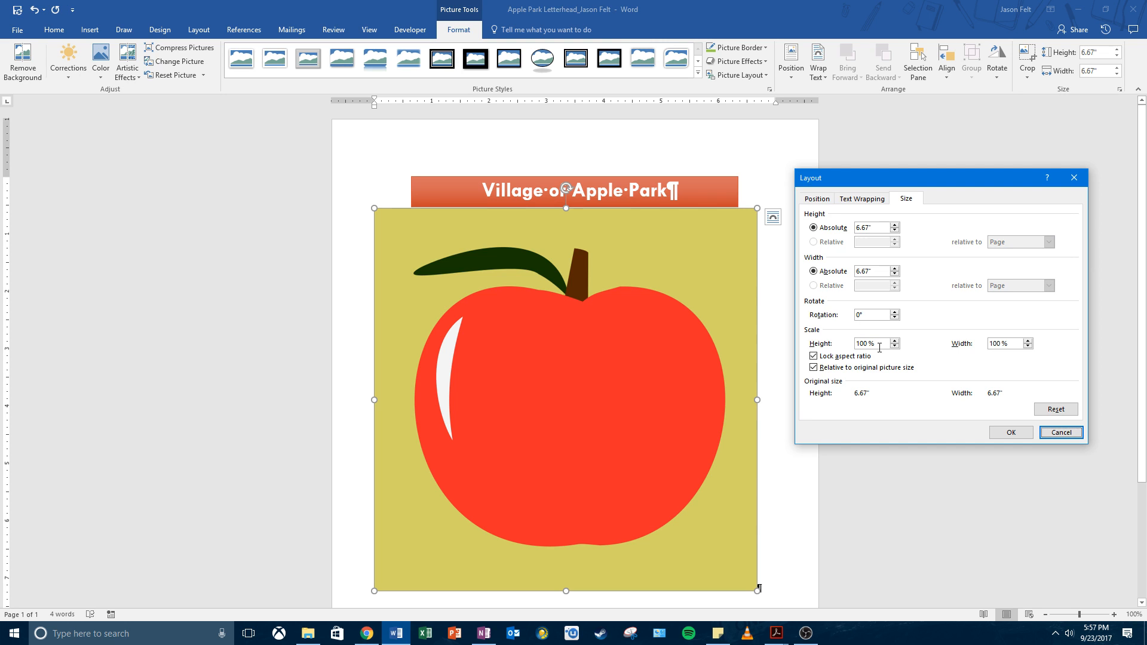
drag(879, 348, 839, 345)
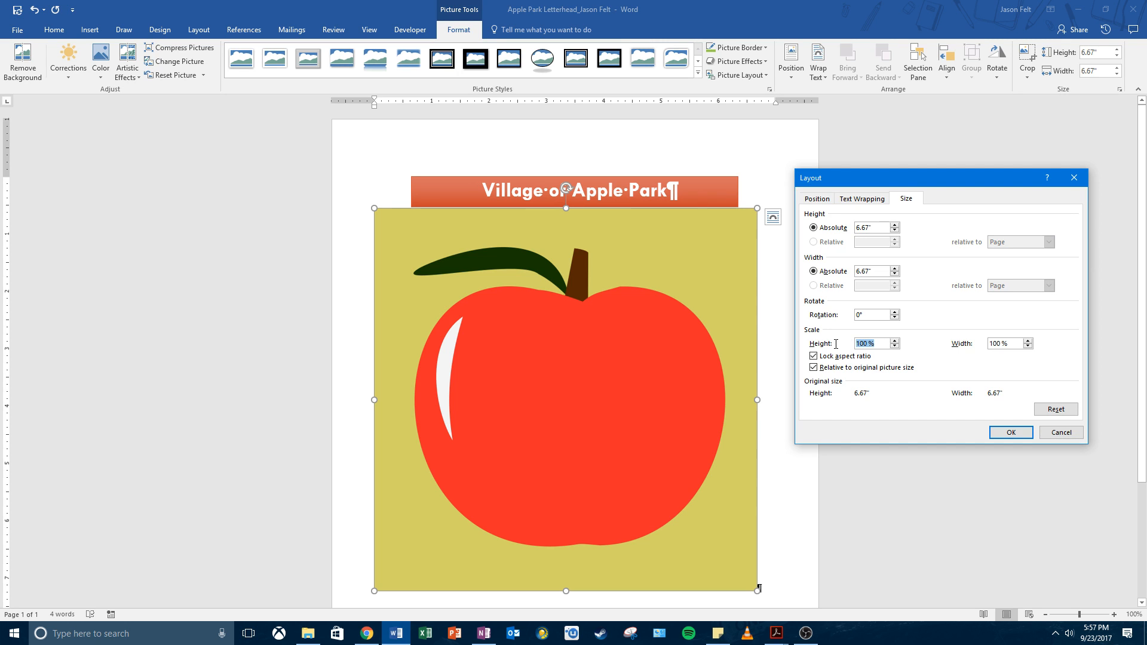
text(8)
click(1027, 432)
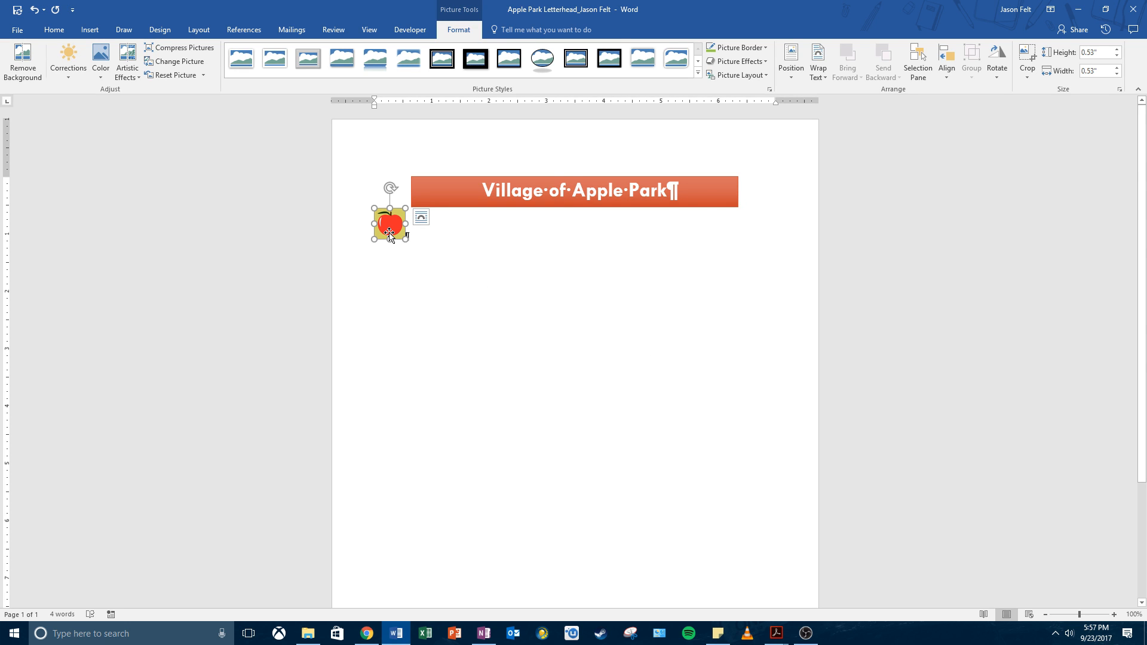
Step: Undo and redo the resize so the apple stays at 0.53 by 0.53 inches
key(alt+Tab)
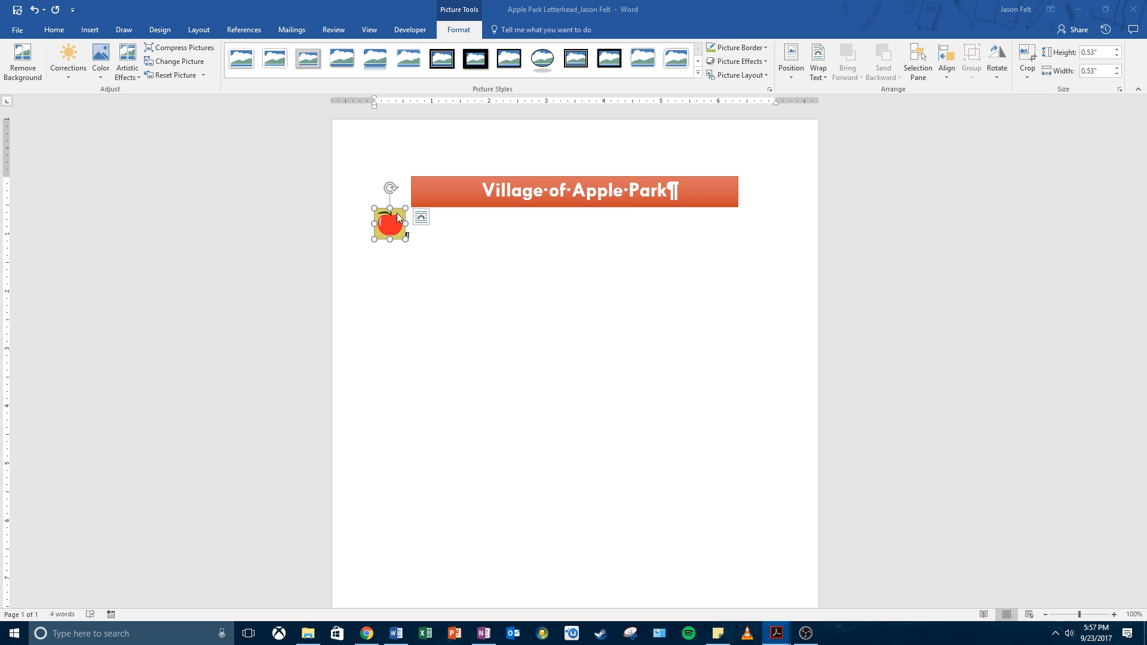
click(34, 10)
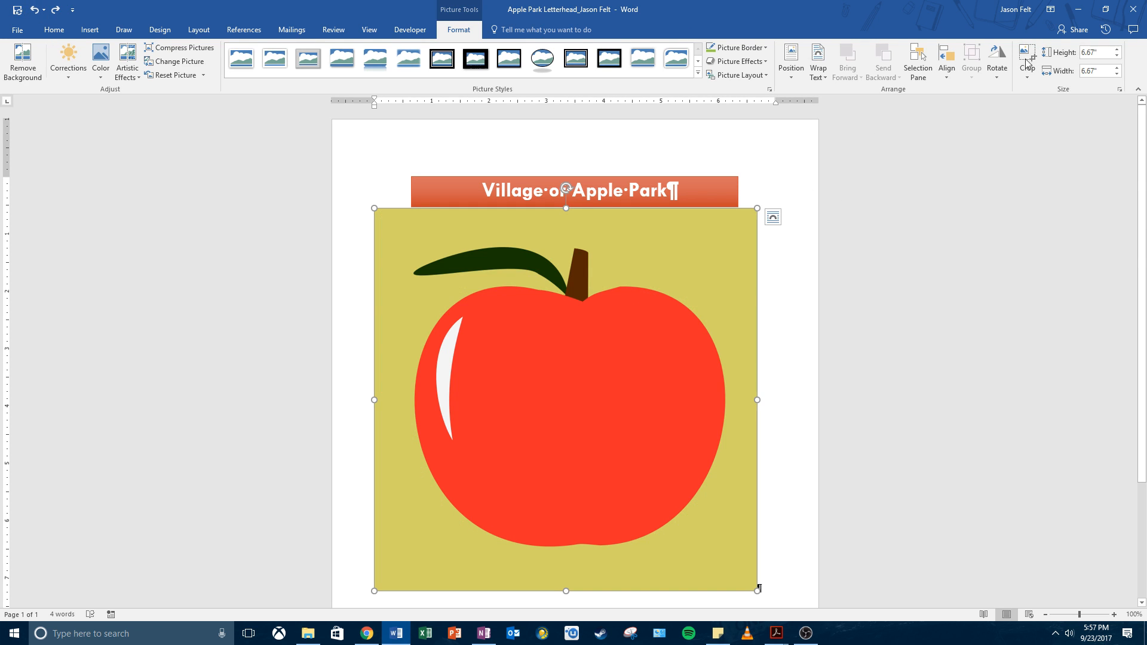
click(36, 9)
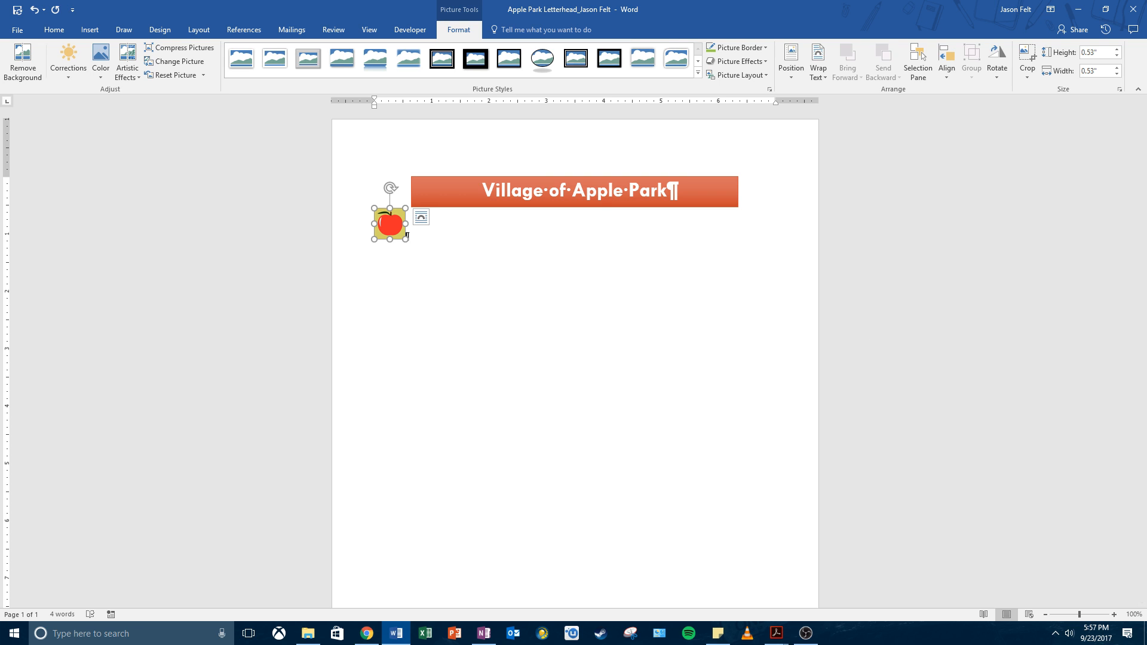
click(99, 70)
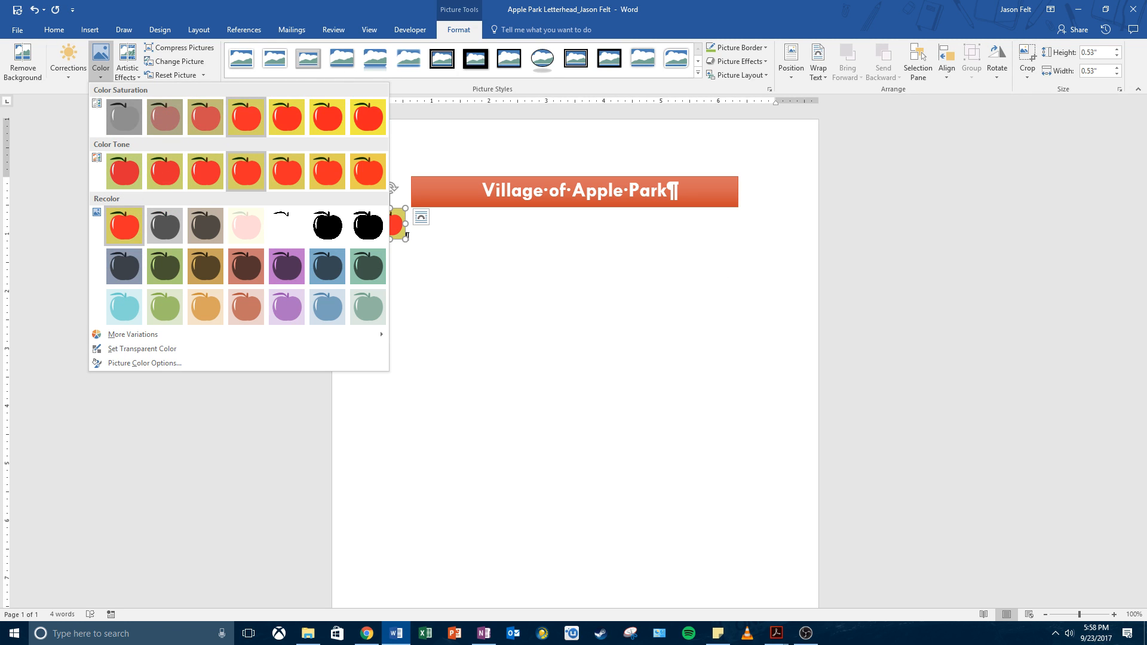
Step: Recolour the small apple picture with the Washout option
key(alt+Tab)
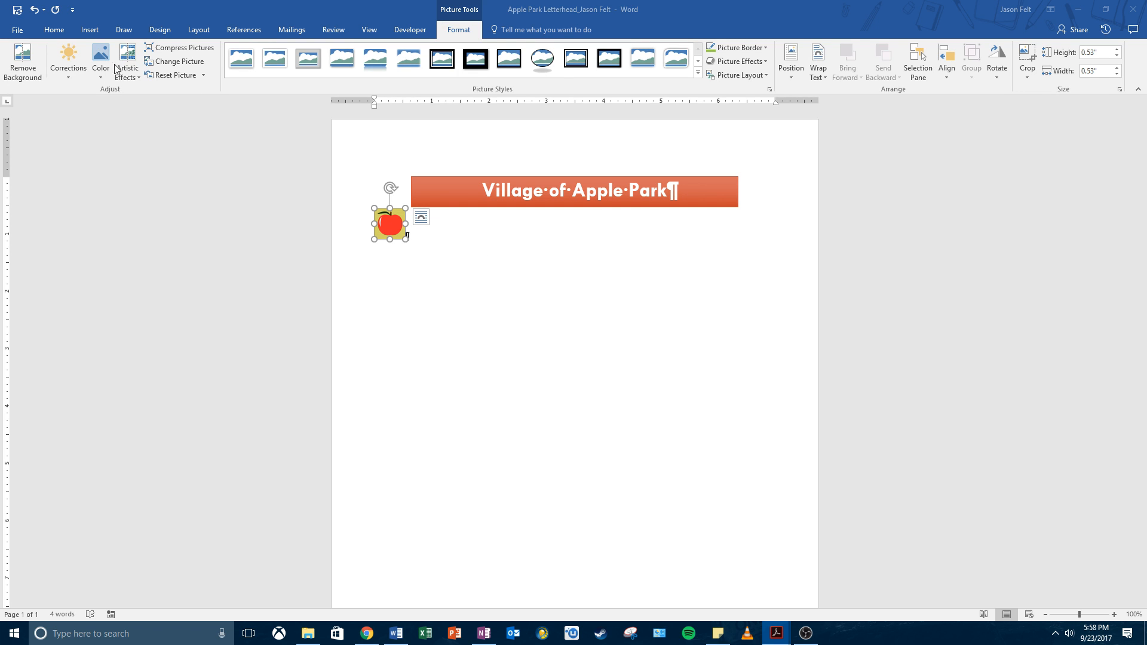
click(97, 78)
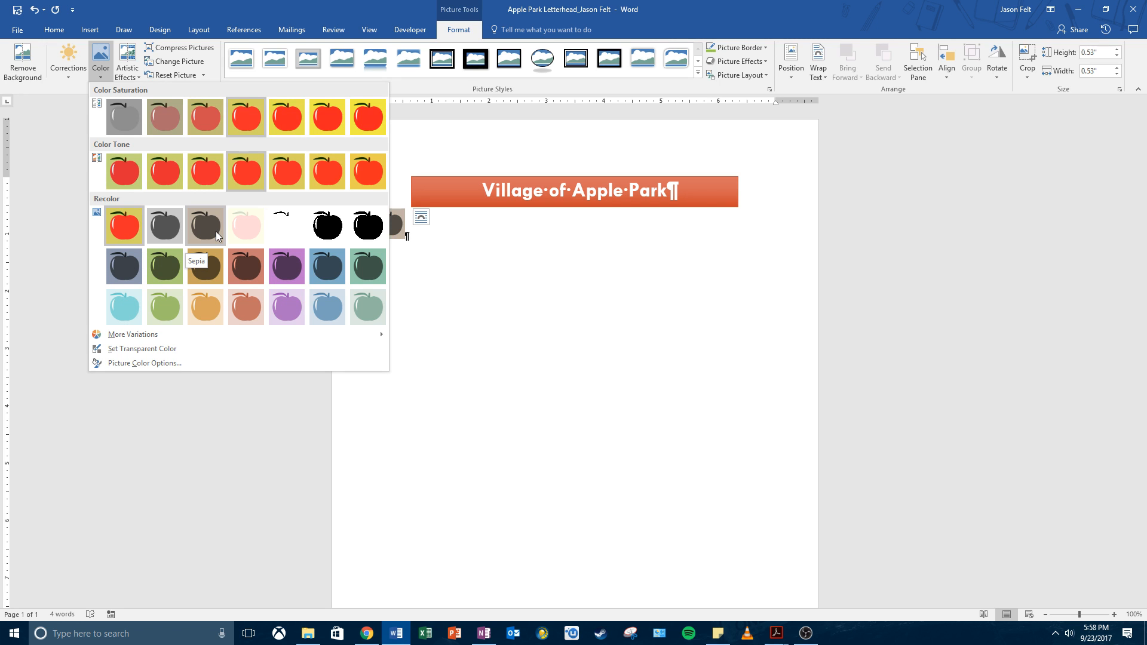
click(247, 229)
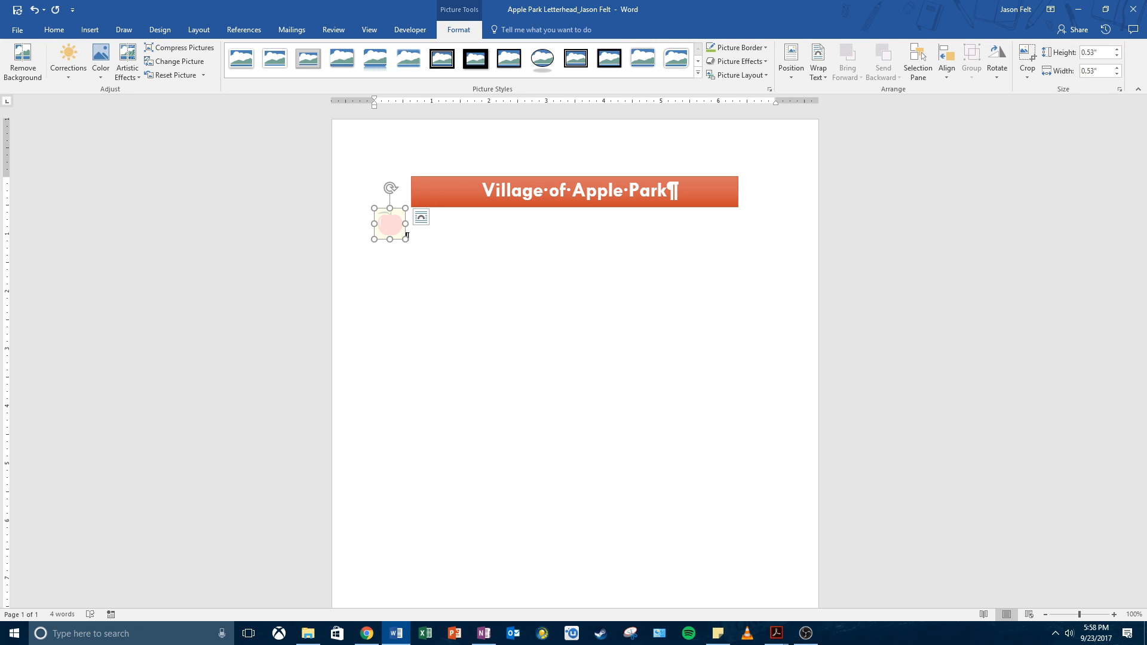
click(101, 67)
click(100, 76)
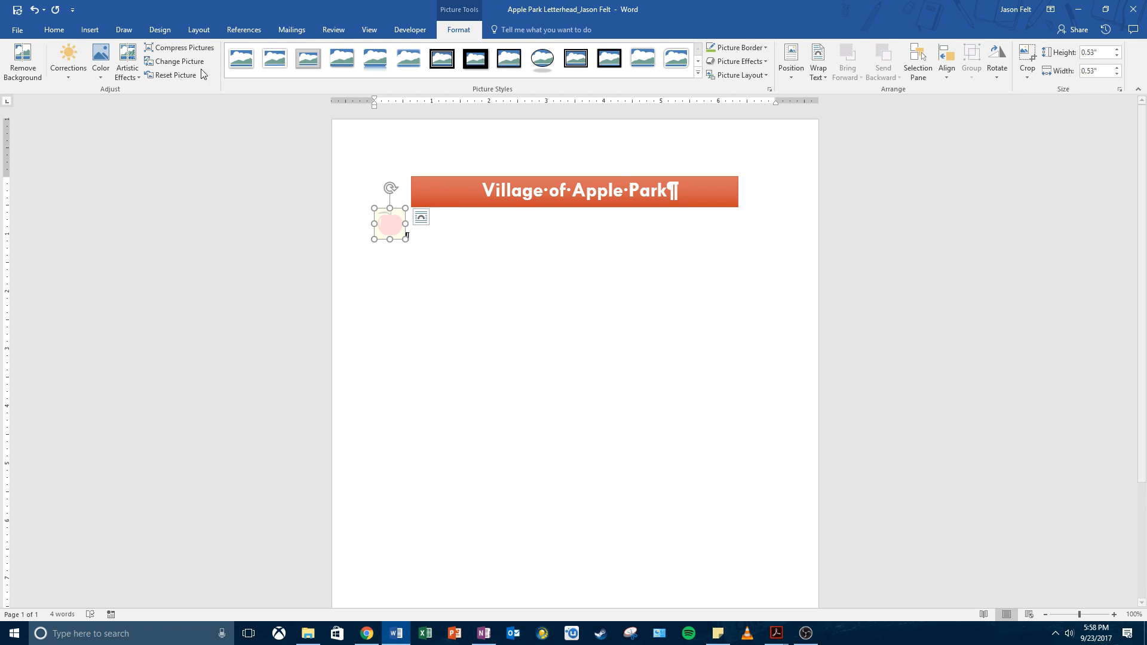
Step: Use Set Transparent Color on the washed-out apple's background, leaving a pale pink circle
click(99, 72)
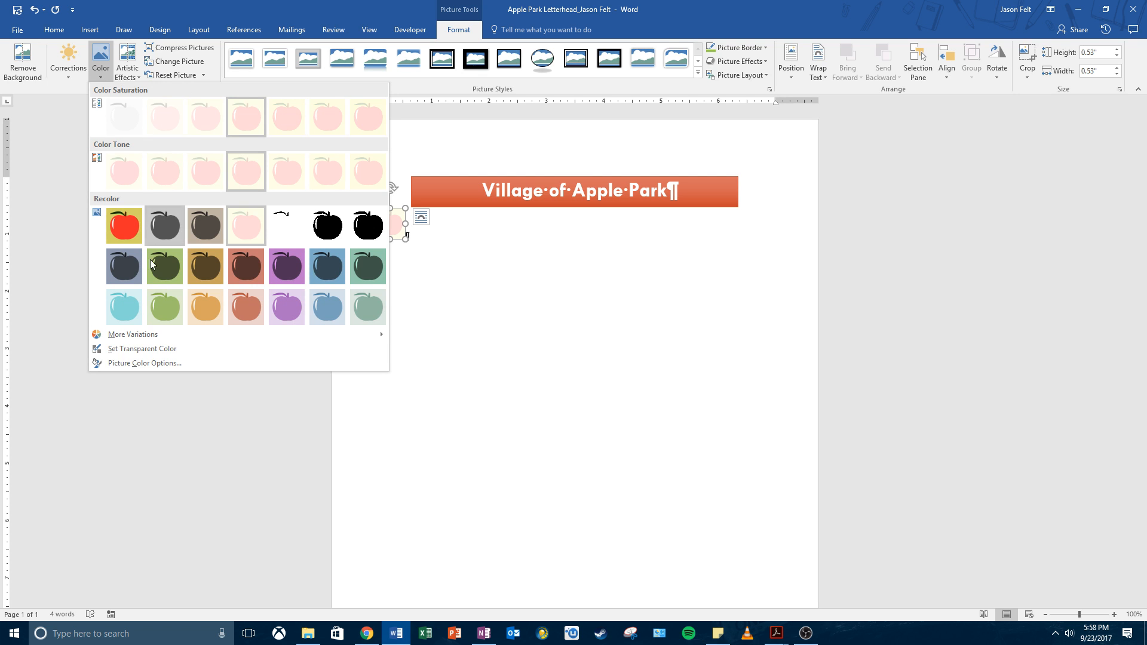
click(151, 349)
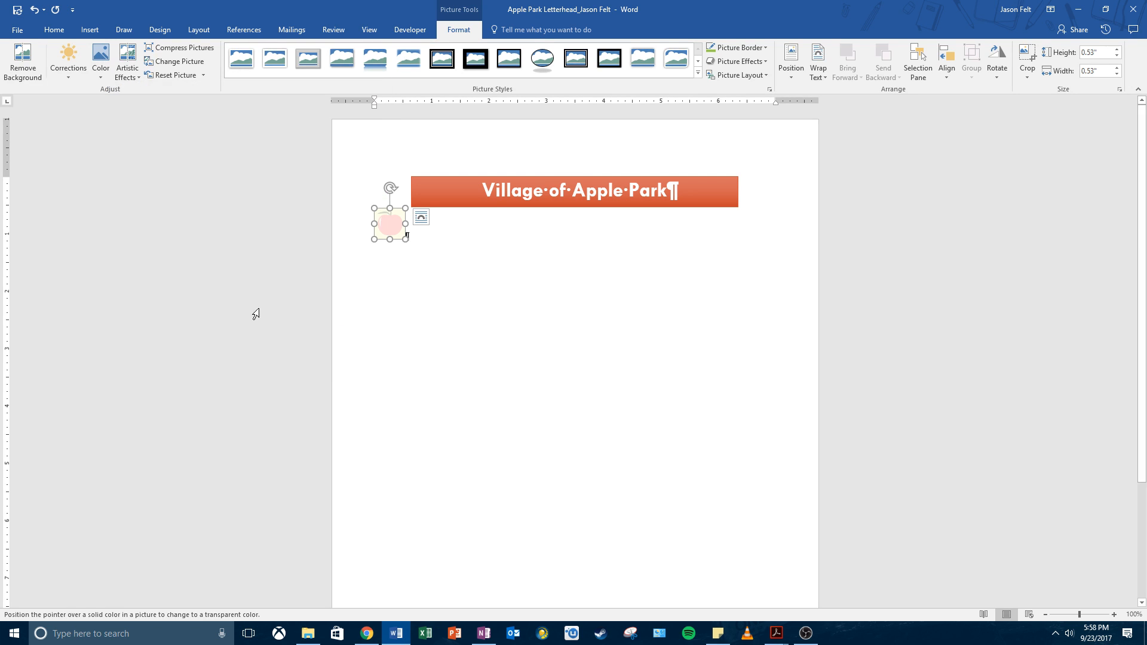
click(401, 210)
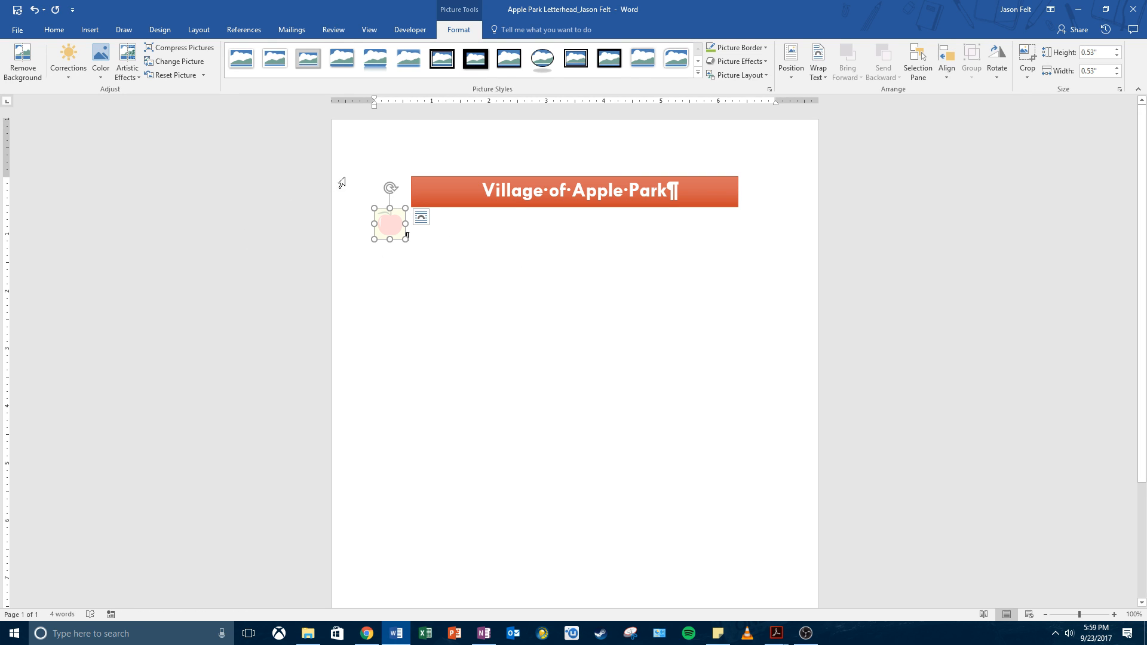
click(95, 74)
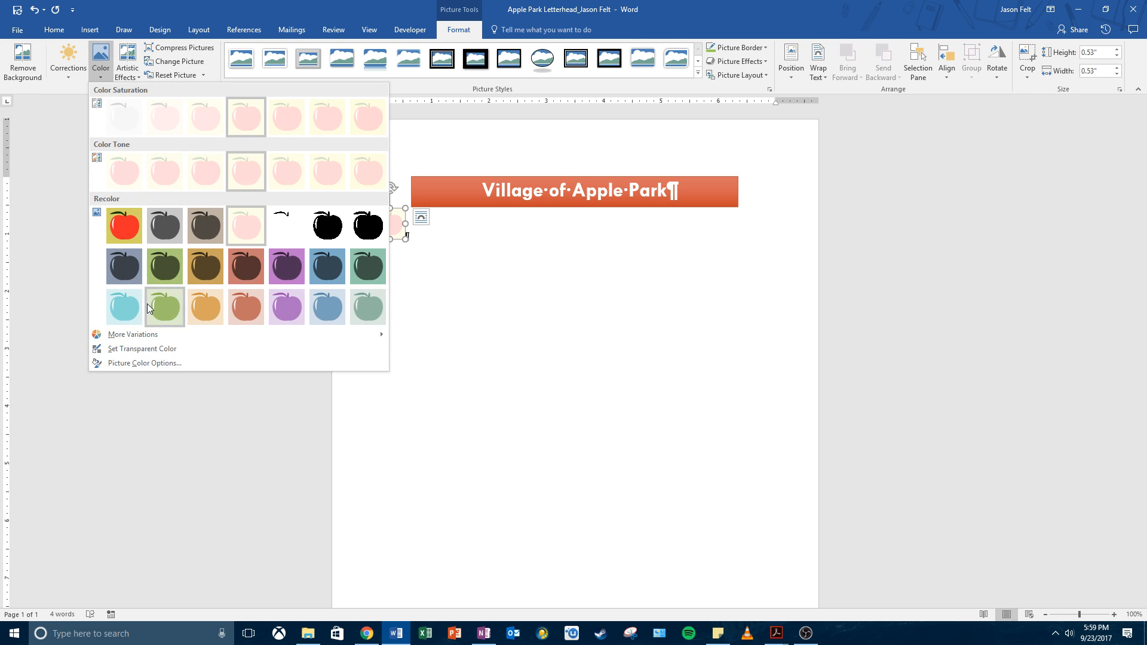
click(142, 349)
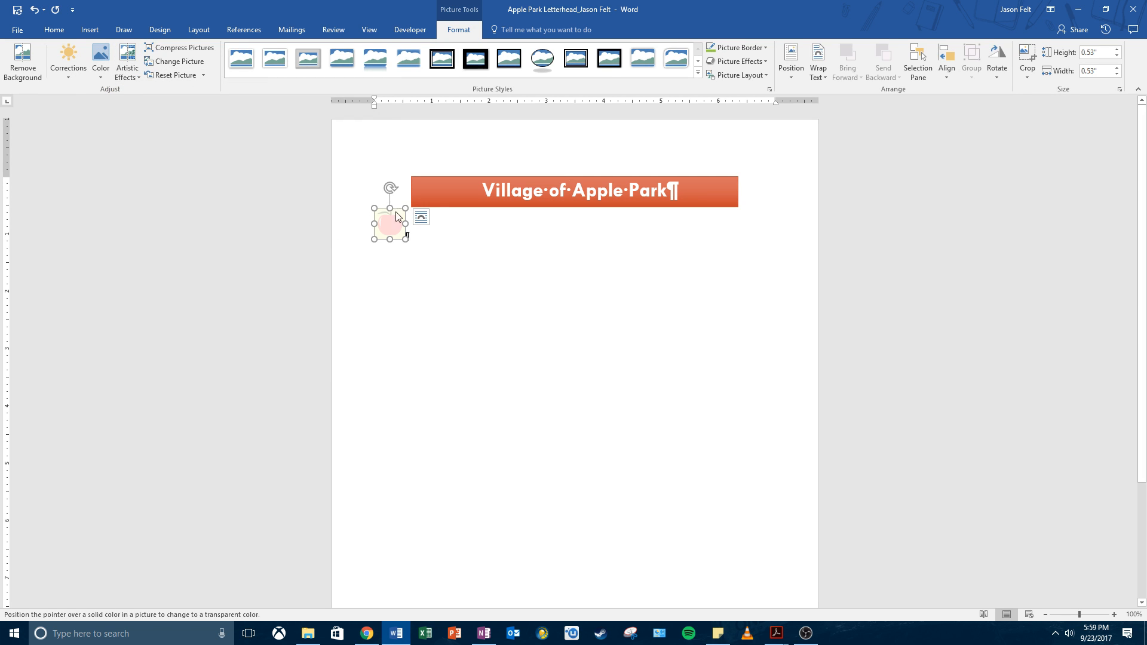
click(399, 215)
click(499, 251)
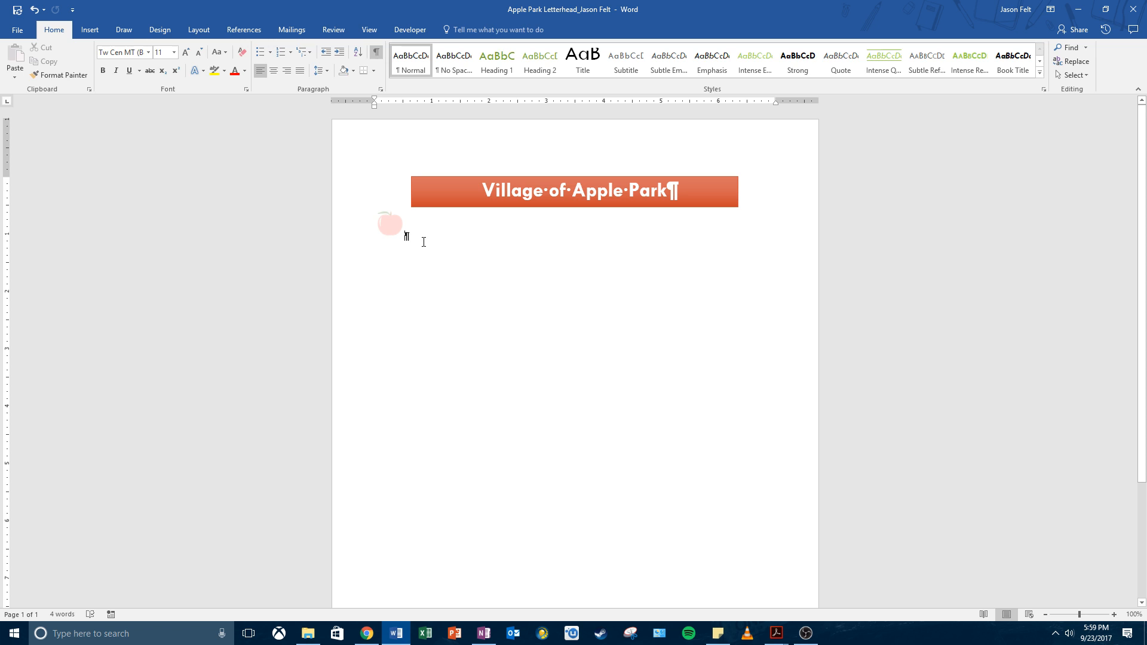
click(383, 225)
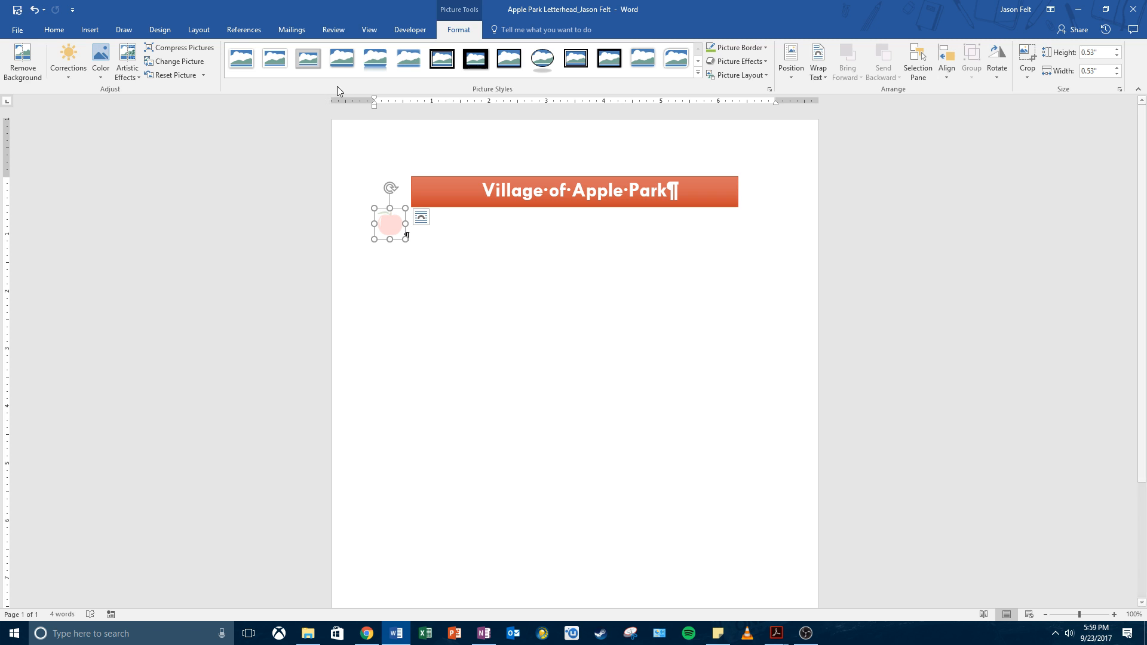
Step: Apply the Brightness -20% Contrast -20% correction to the apple picture
click(69, 62)
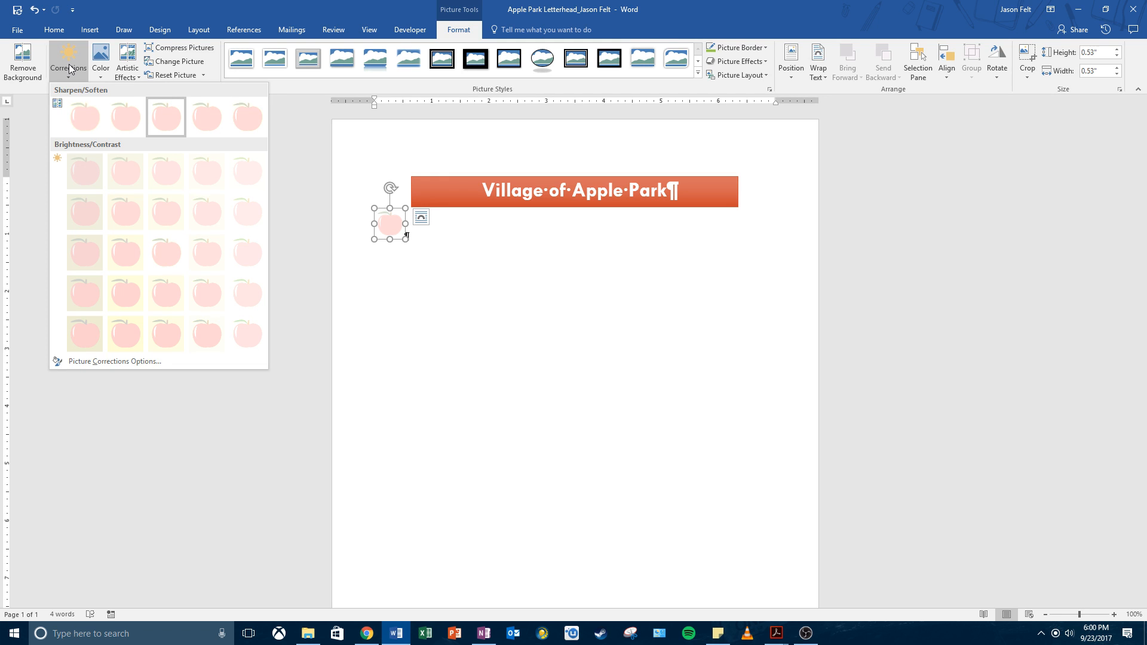
click(128, 214)
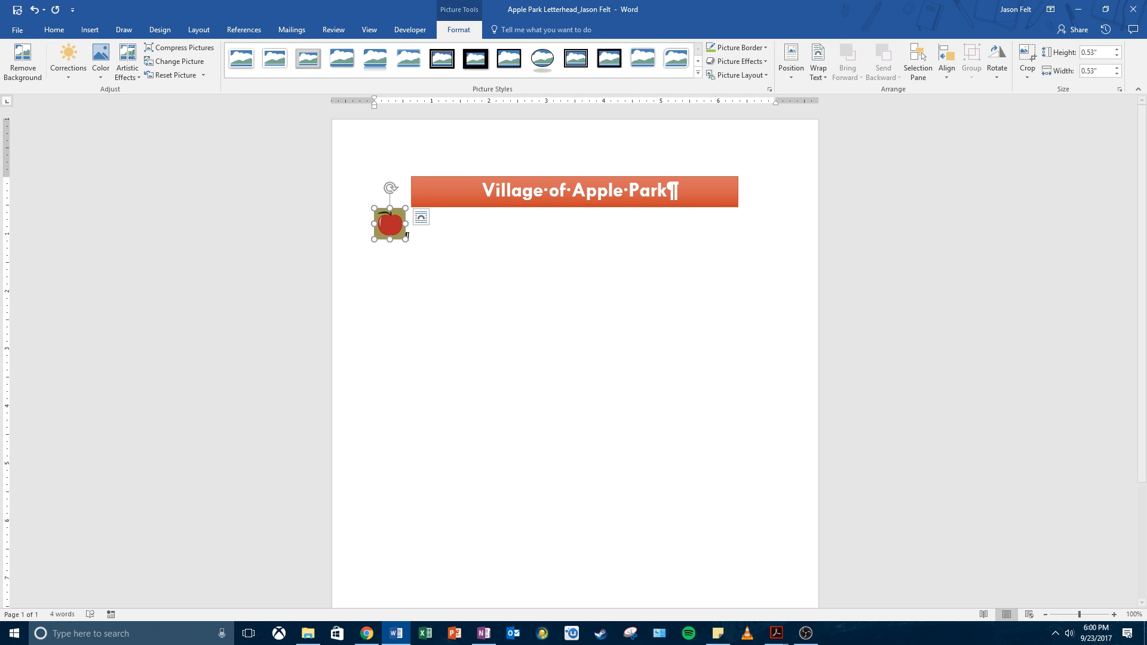
key(alt+Tab)
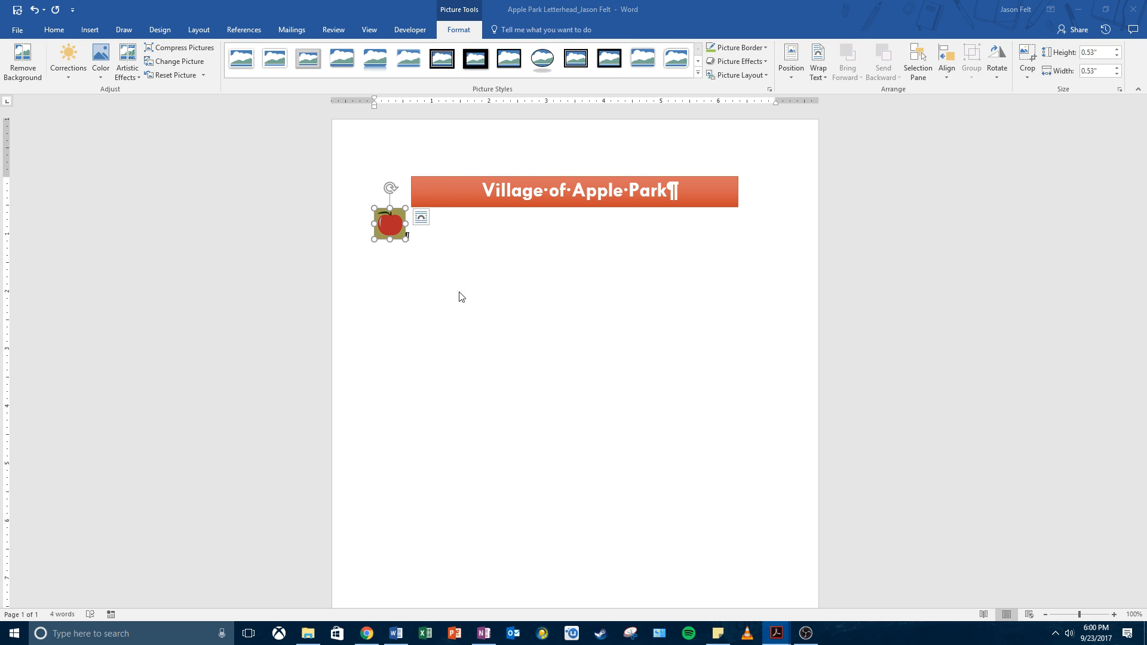
key(alt+Tab)
click(397, 250)
click(392, 225)
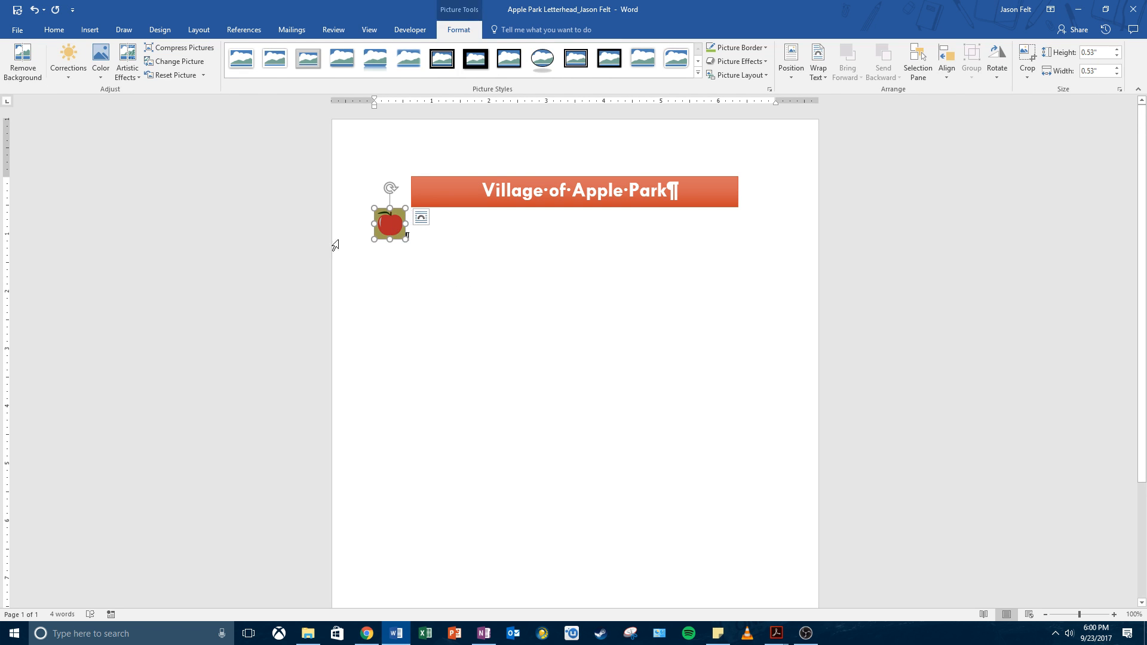
Step: Make the apple's olive square background transparent with Set Transparent Color
click(96, 69)
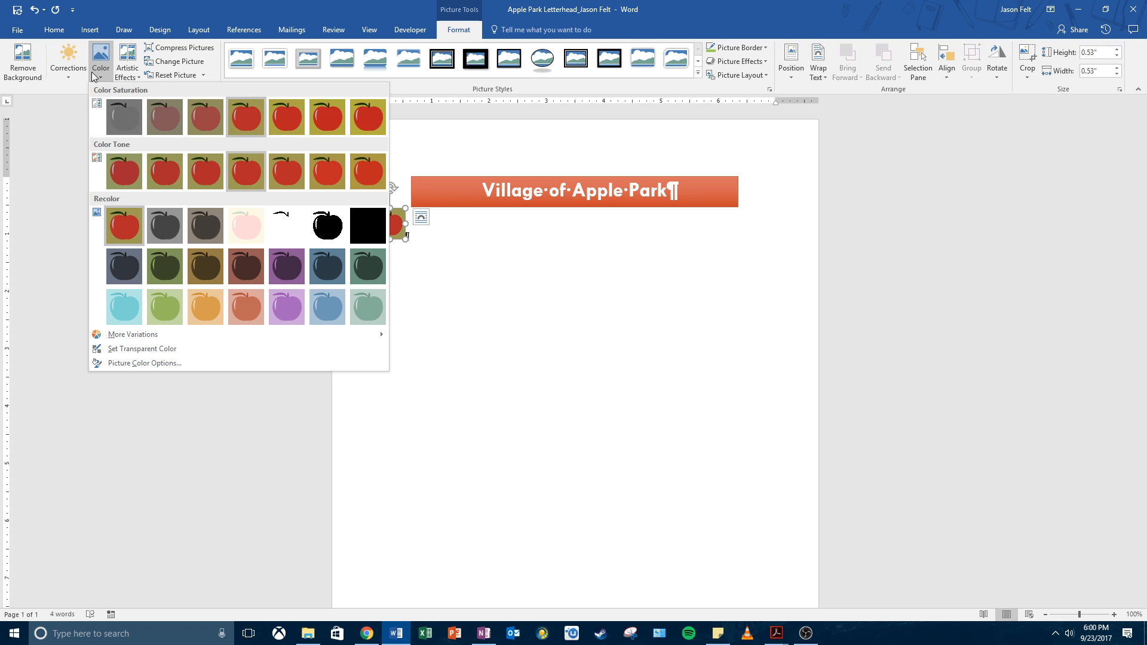
click(150, 350)
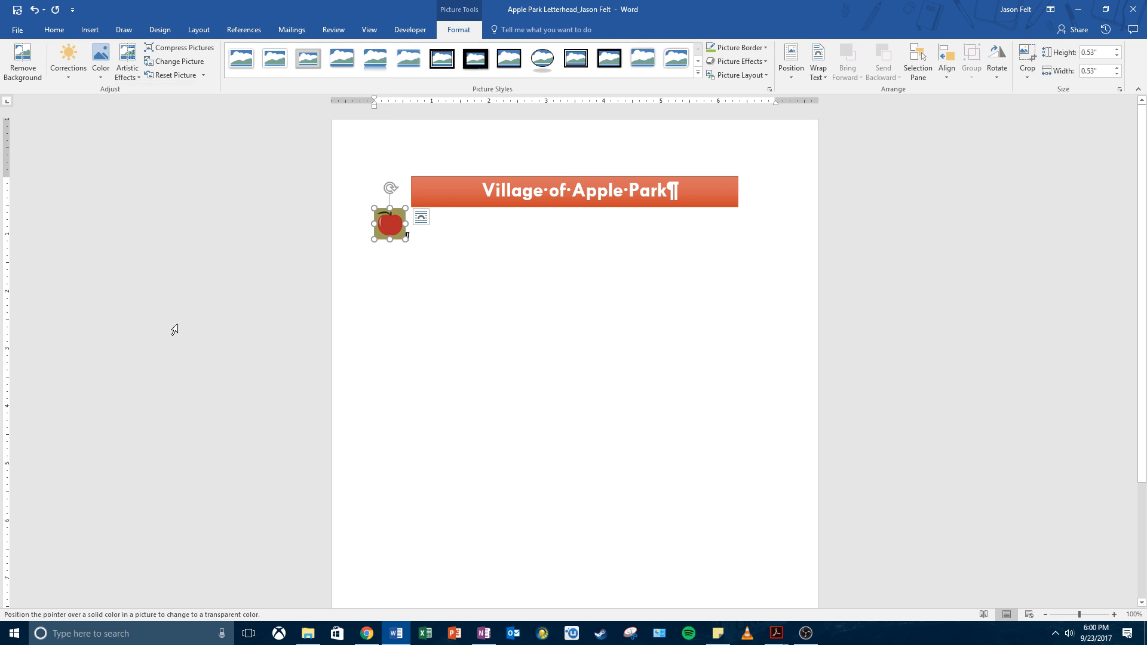
click(398, 210)
click(100, 63)
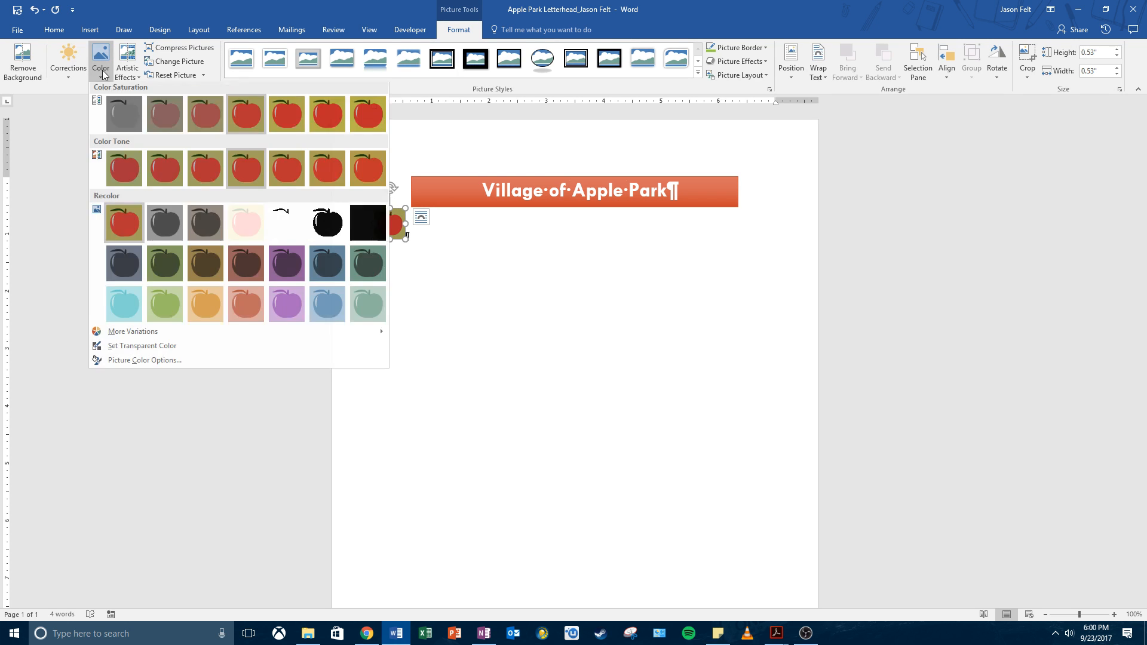
click(149, 349)
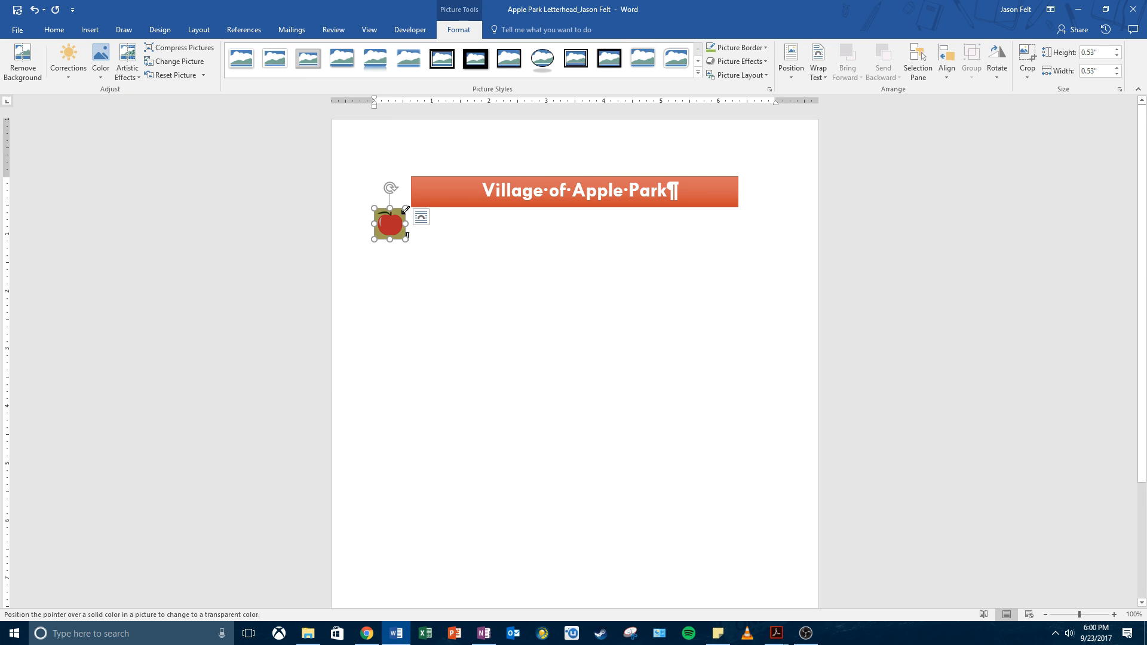
click(401, 210)
click(449, 234)
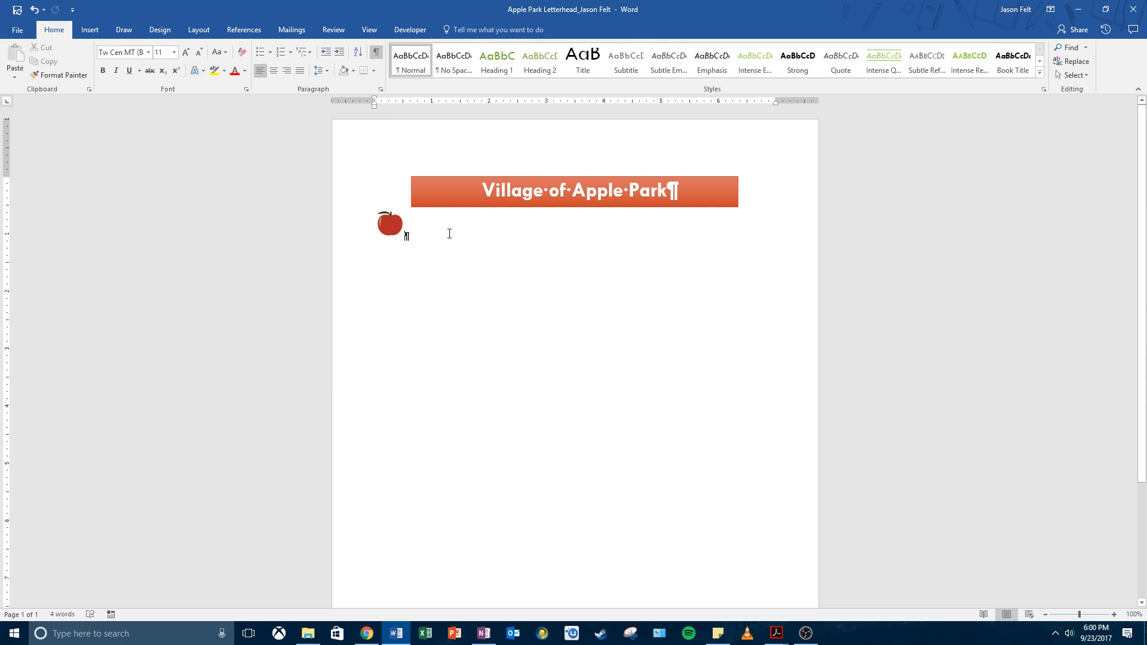
click(392, 226)
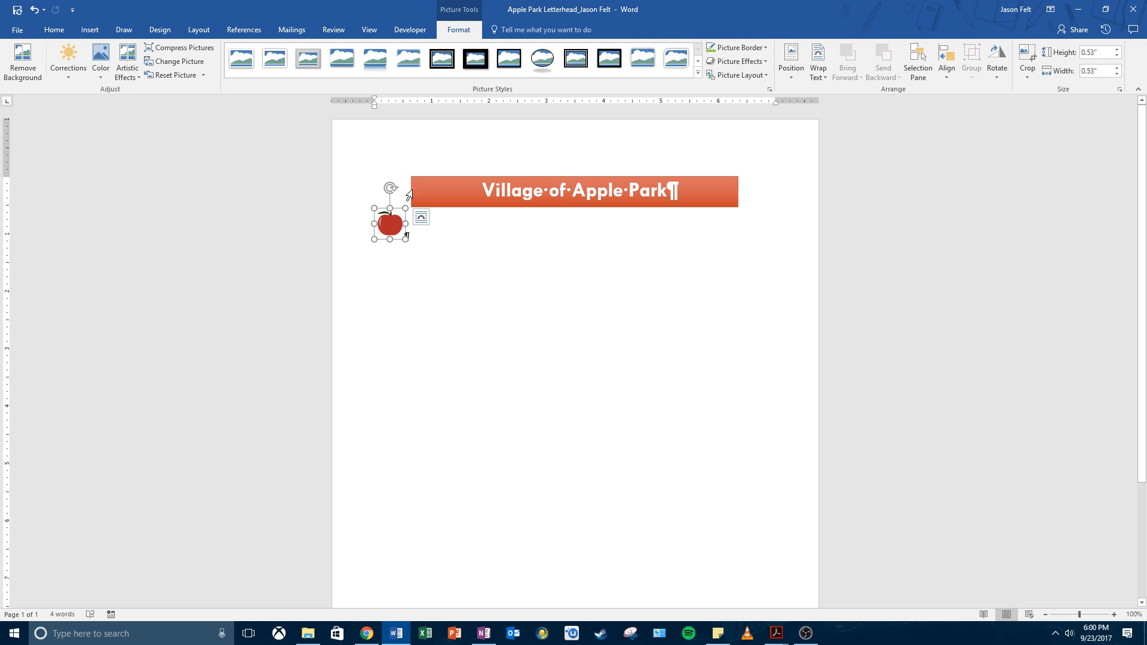
key(alt+Tab)
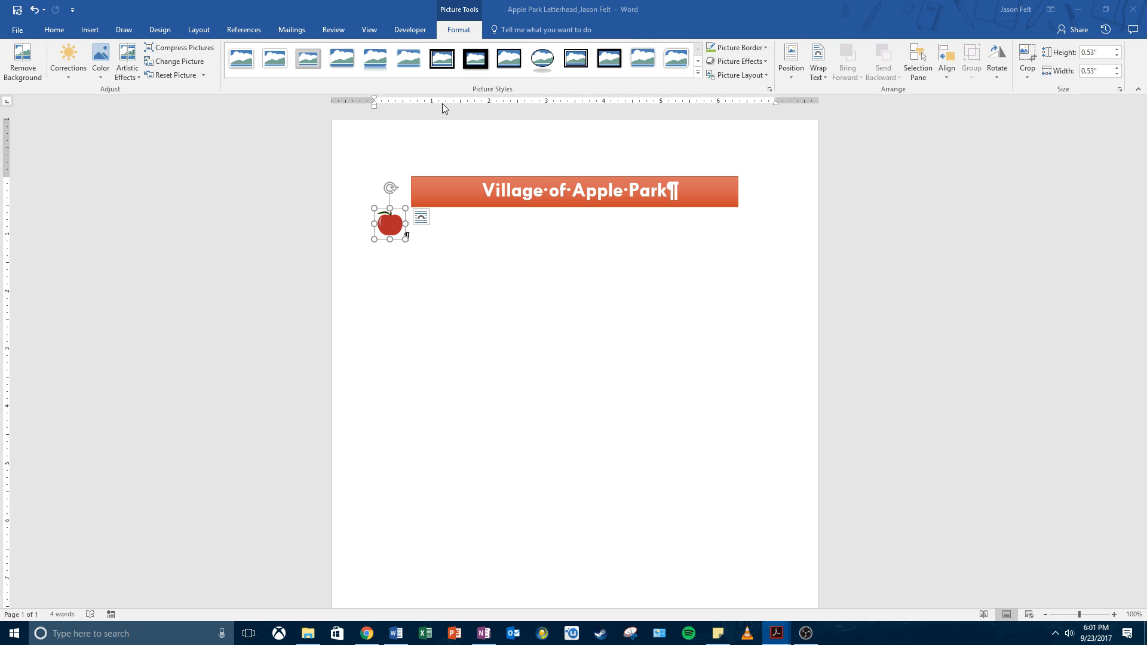
Step: Give the apple a Lime, Darker 25% border and drag it beside the banner
click(758, 49)
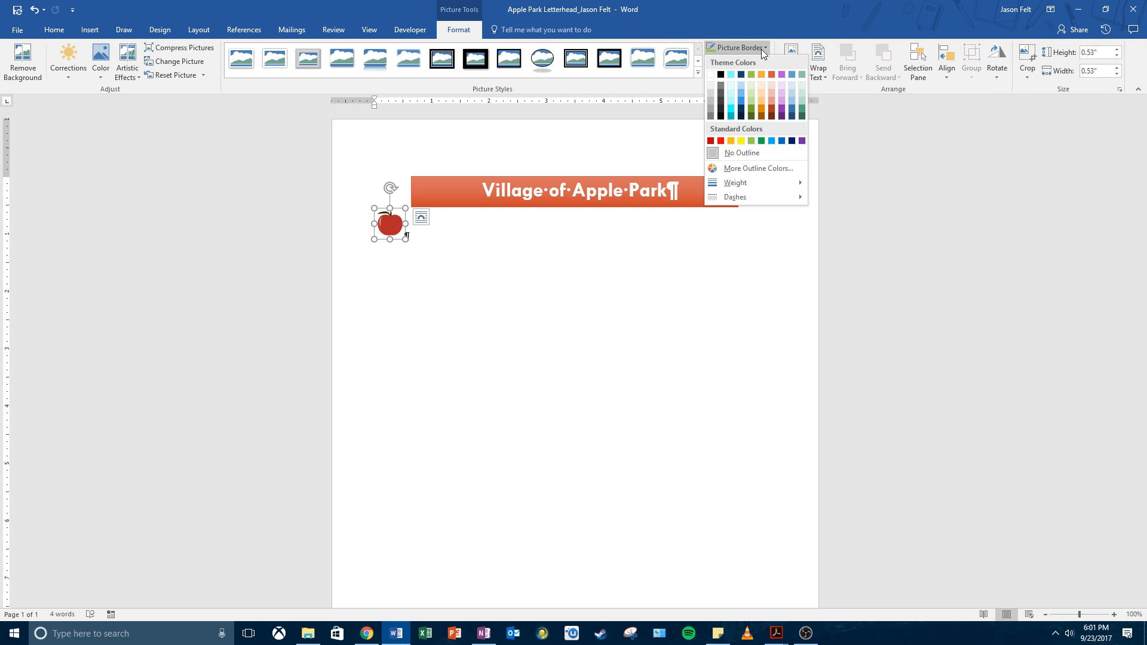
click(752, 109)
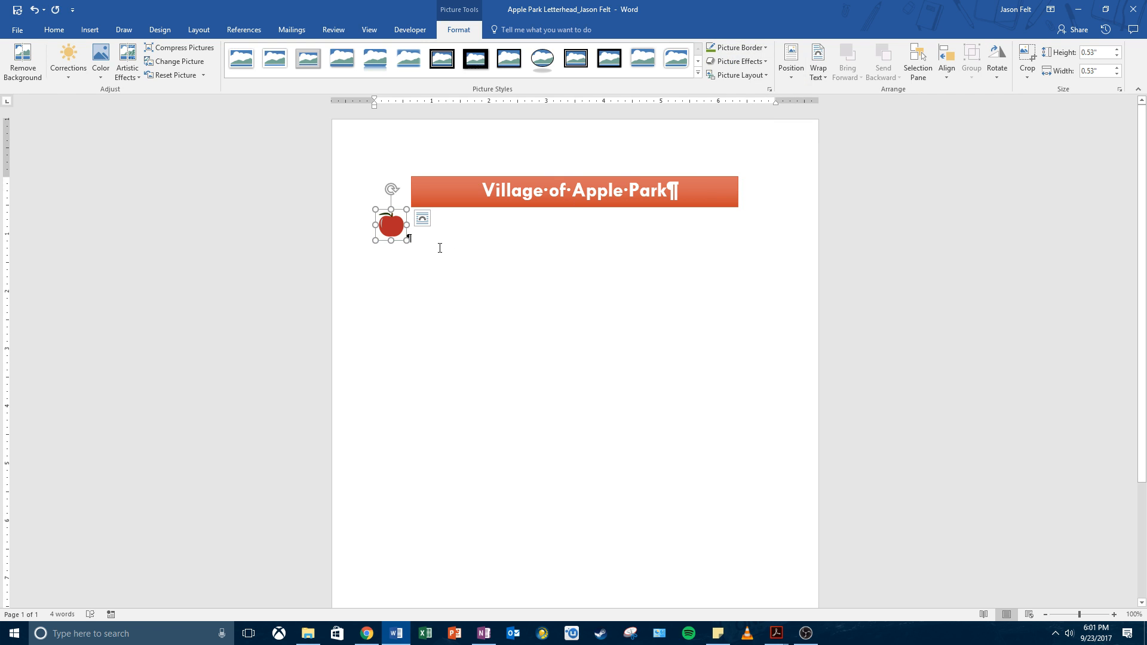
click(449, 246)
click(382, 224)
click(410, 237)
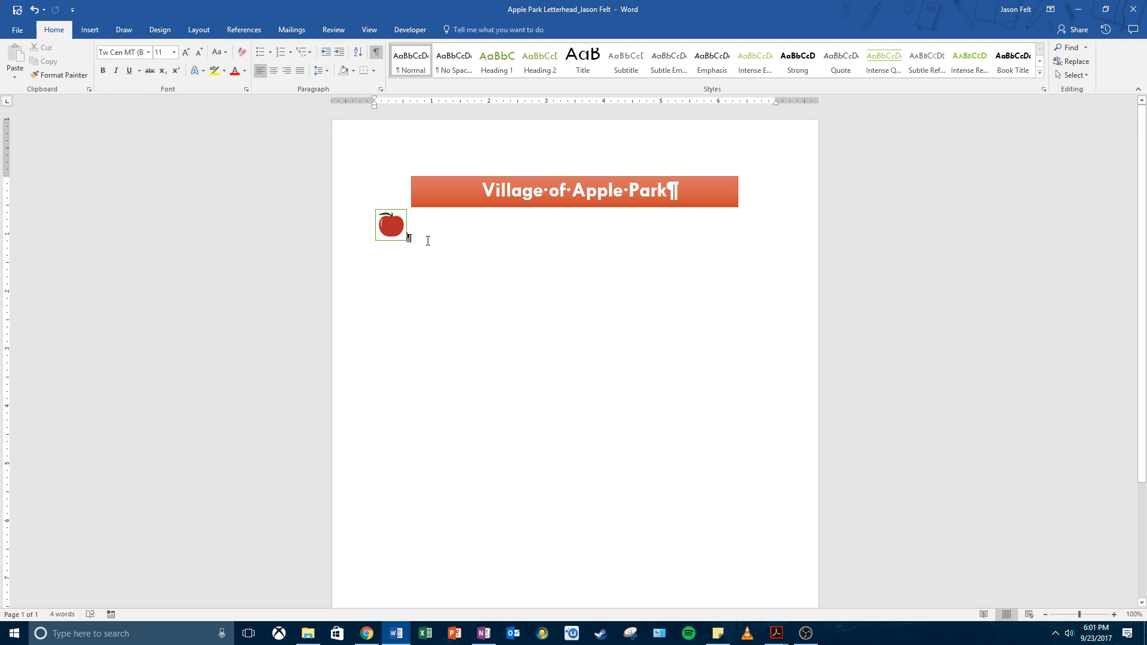
drag(394, 228, 427, 236)
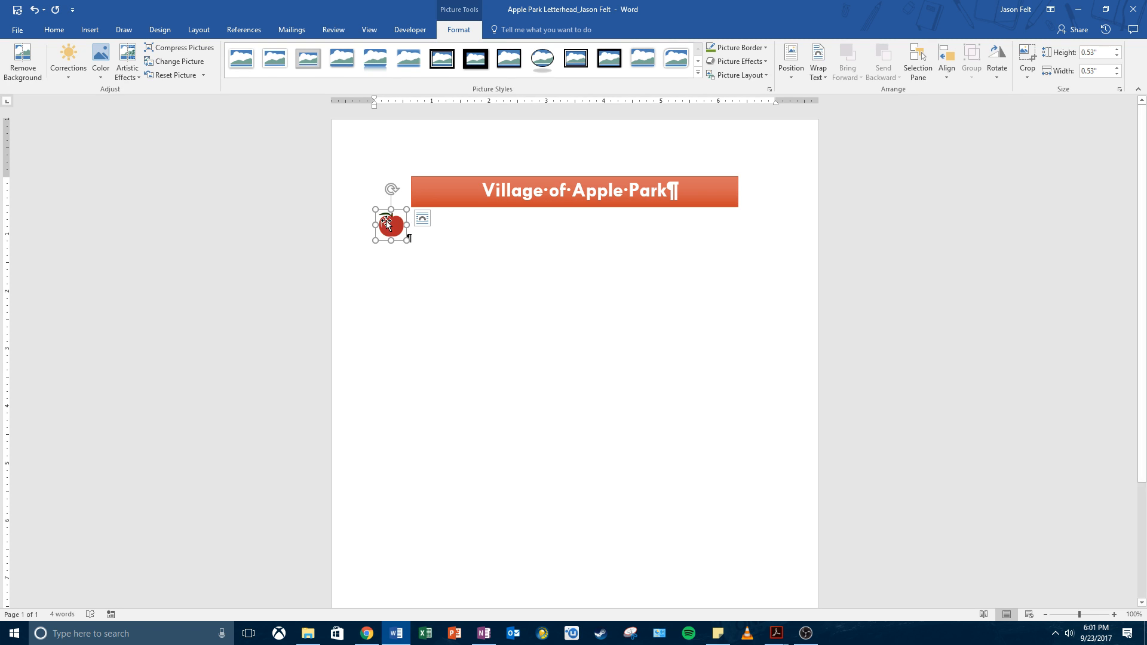
Step: Set the apple picture's wrapping to In Front of Text and drag it to the orange banner's left end
click(826, 58)
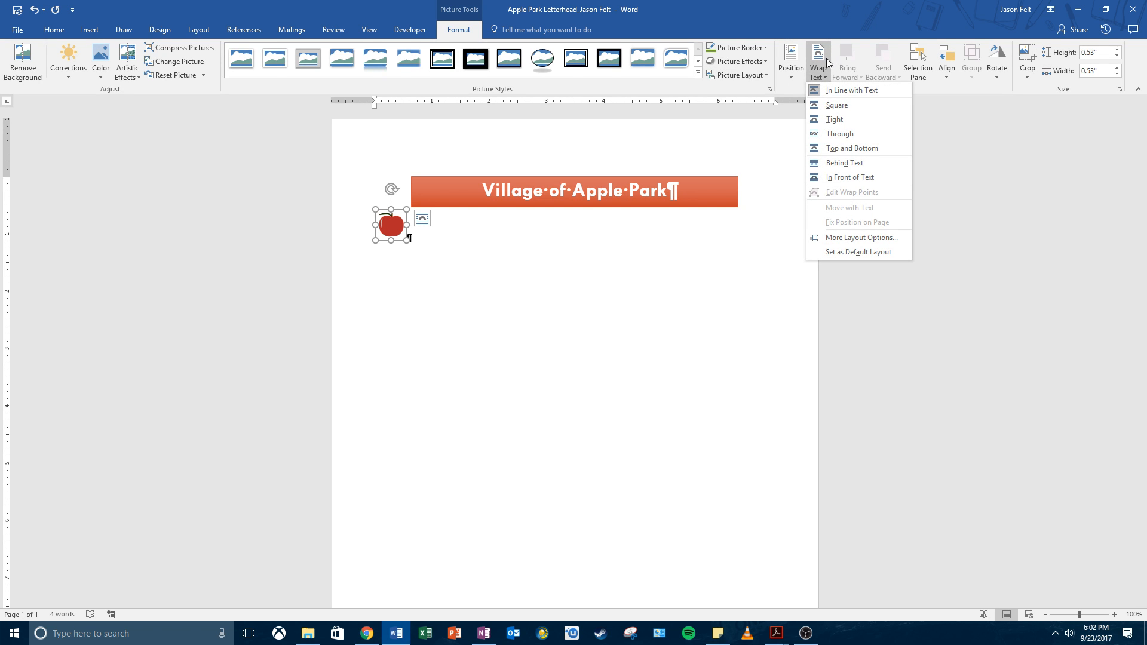
click(856, 177)
drag(391, 236, 433, 192)
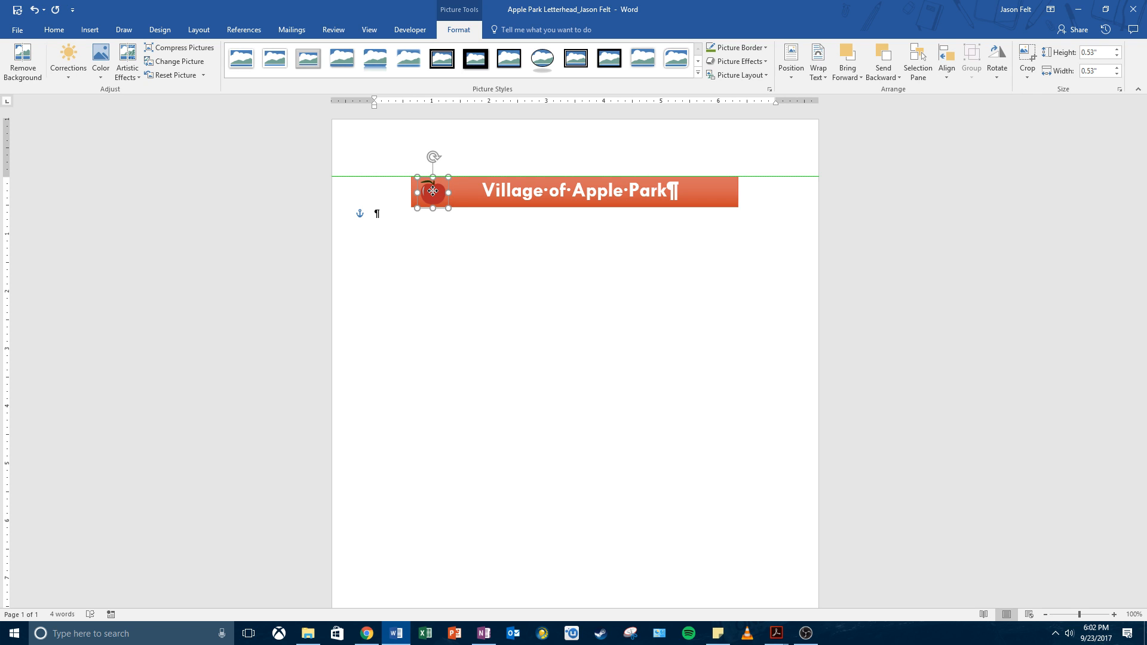
drag(432, 191, 417, 250)
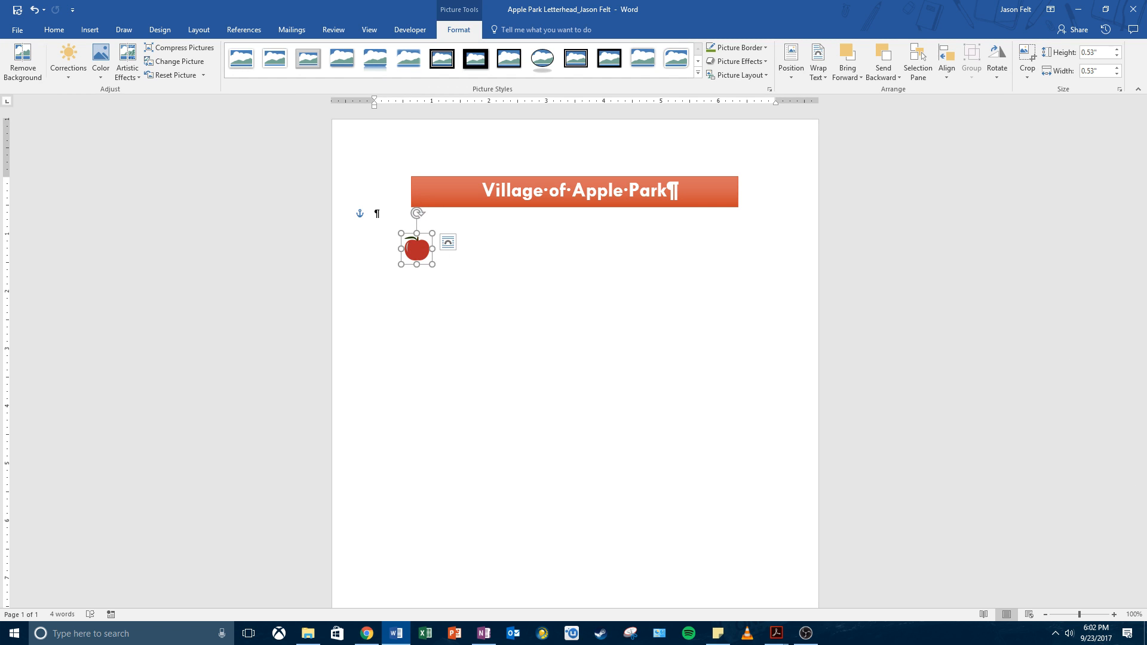
key(alt+Tab)
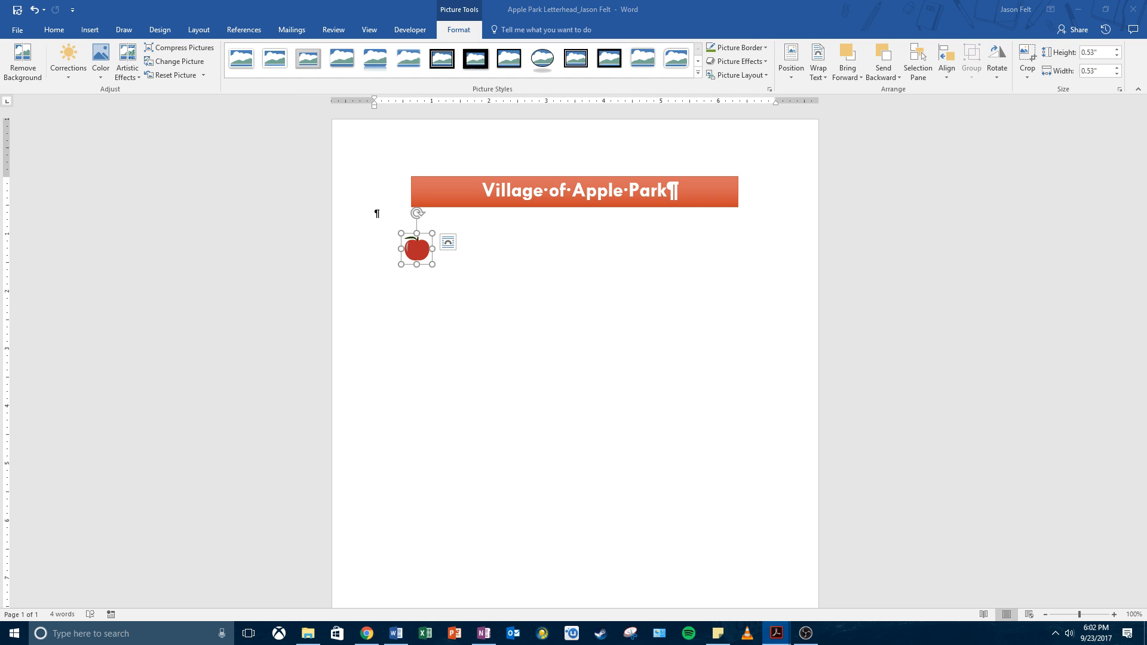
drag(414, 251, 393, 197)
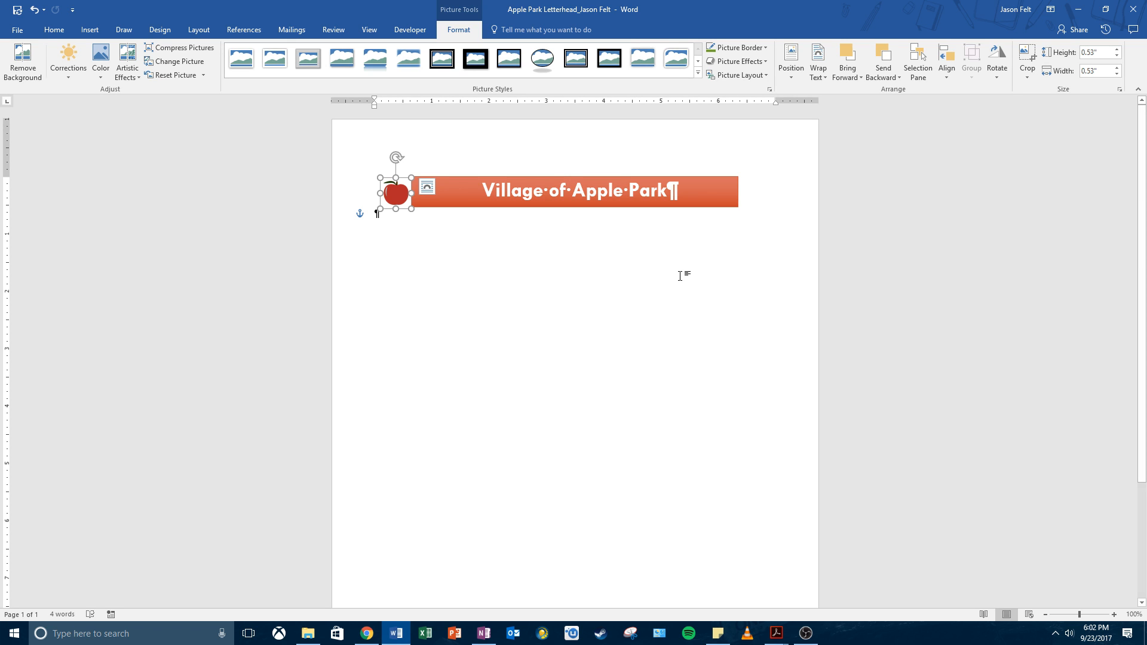
Step: Nudge the bordered apple up so it sits flush with the banner's top edge
click(643, 358)
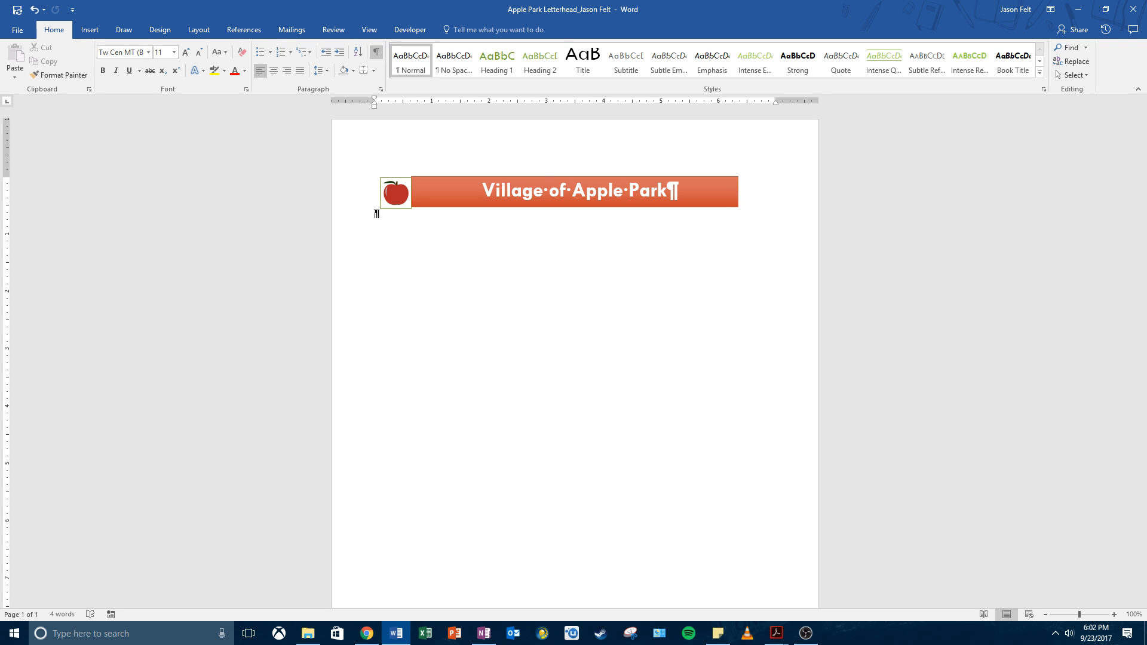
click(392, 193)
click(427, 227)
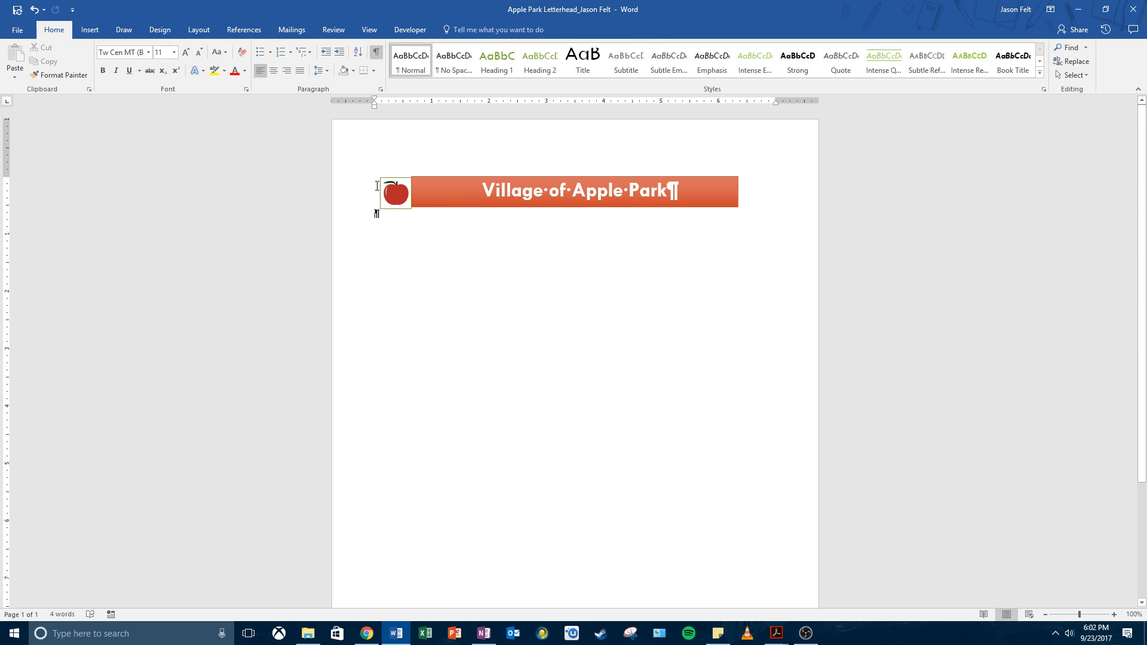
click(393, 194)
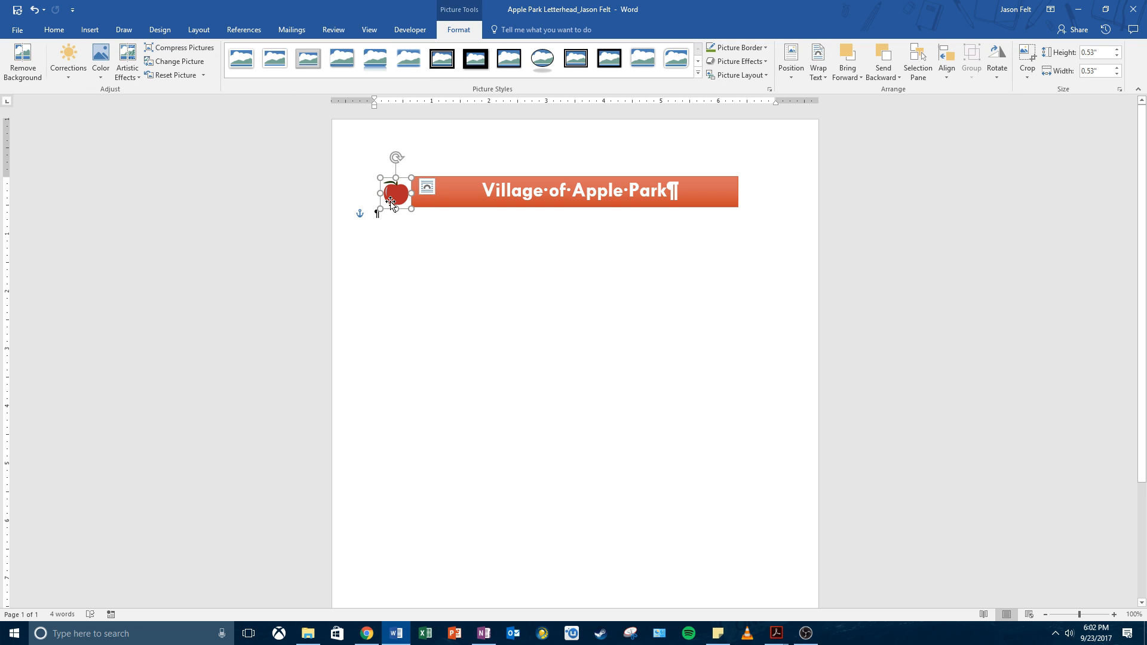
mouse_move(391, 203)
mouse_down()
mouse_move(398, 182)
mouse_move(394, 197)
mouse_up()
Step: Fine-tune the apple at the banner's left end, deselecting to check its alignment
click(490, 256)
click(396, 206)
click(446, 239)
click(441, 239)
click(391, 195)
click(450, 264)
click(395, 196)
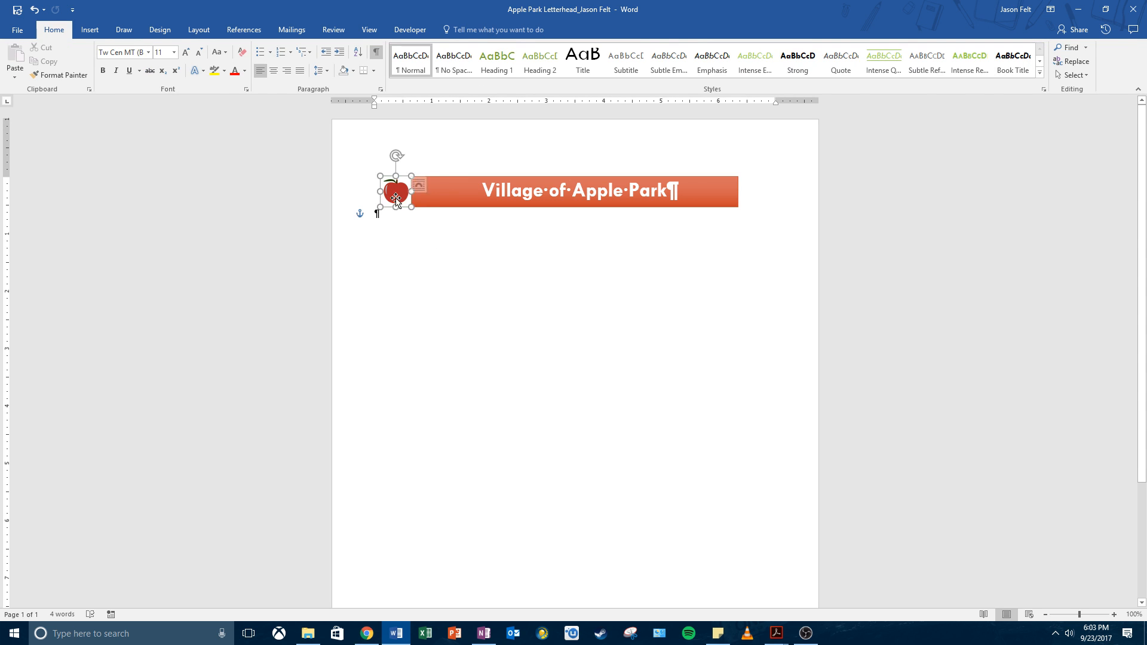
click(442, 235)
click(395, 198)
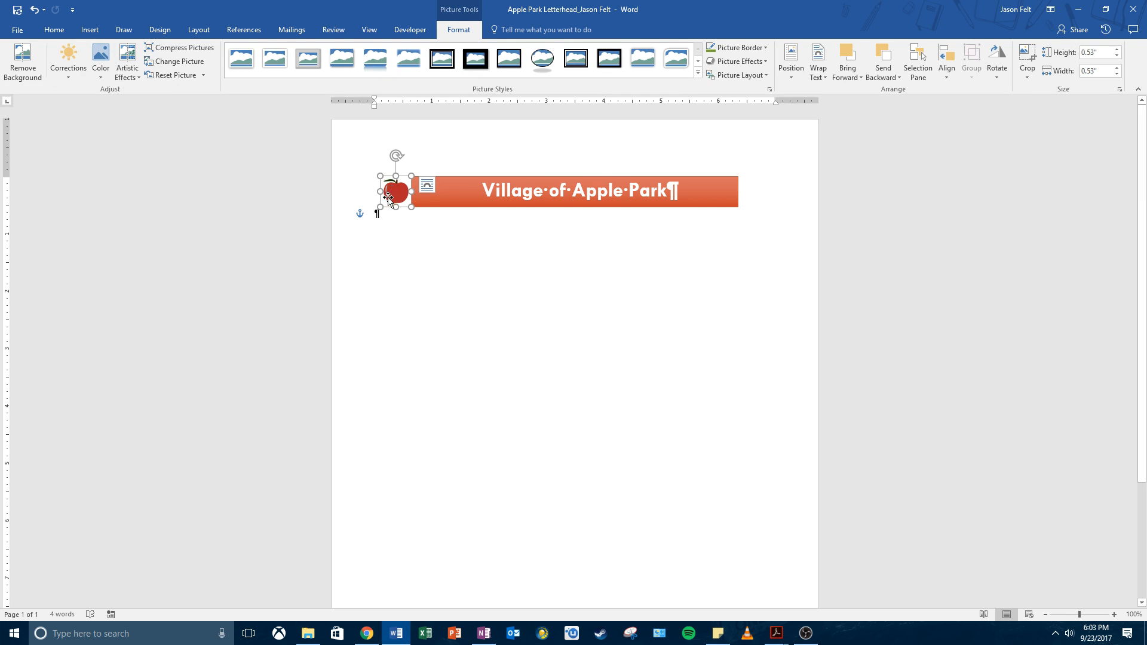
Step: Copy the bordered apple picture
right_click(390, 198)
click(64, 31)
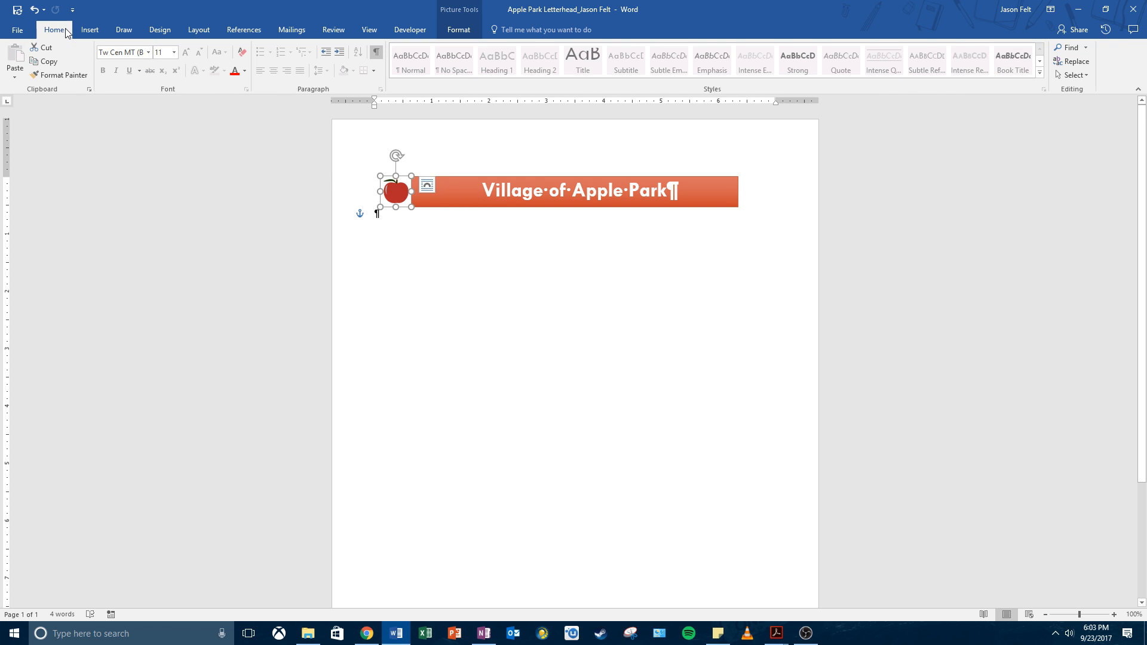
click(53, 65)
Step: Paste the apple with Keep Source Formatting and drag the copy to the banner's right end
right_click(769, 294)
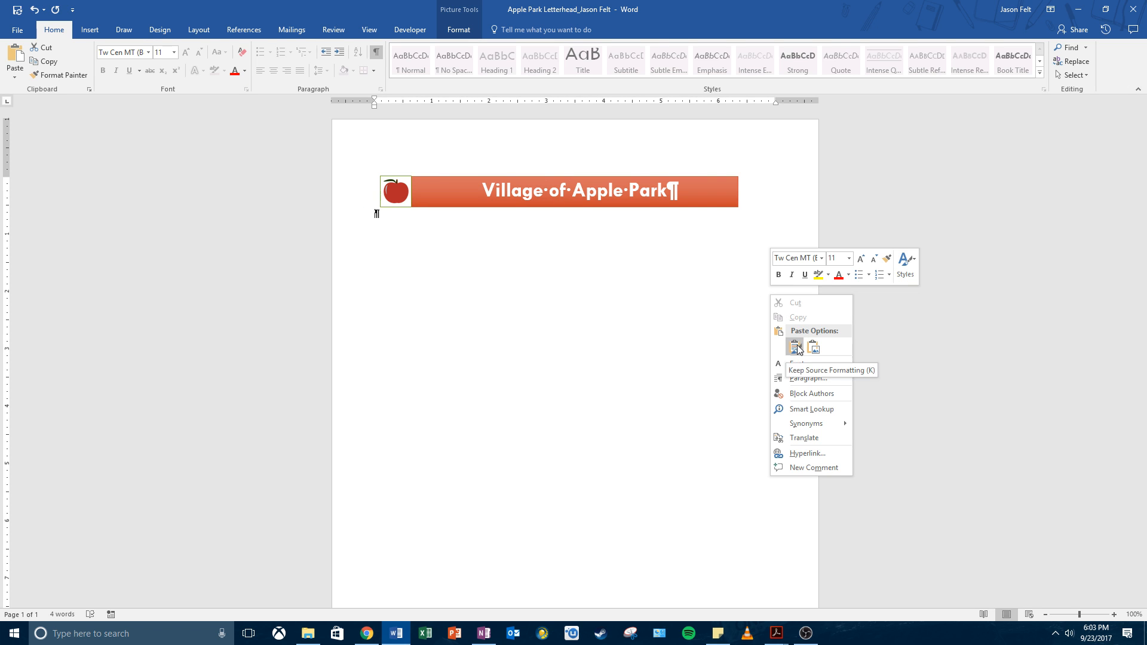
click(18, 79)
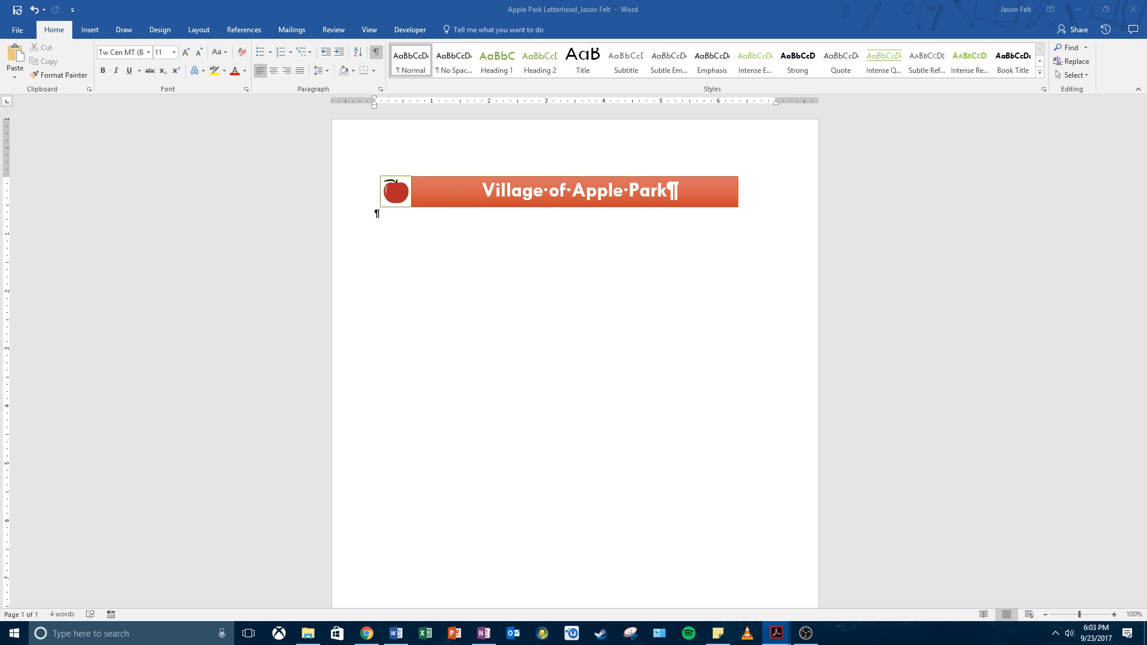
click(15, 76)
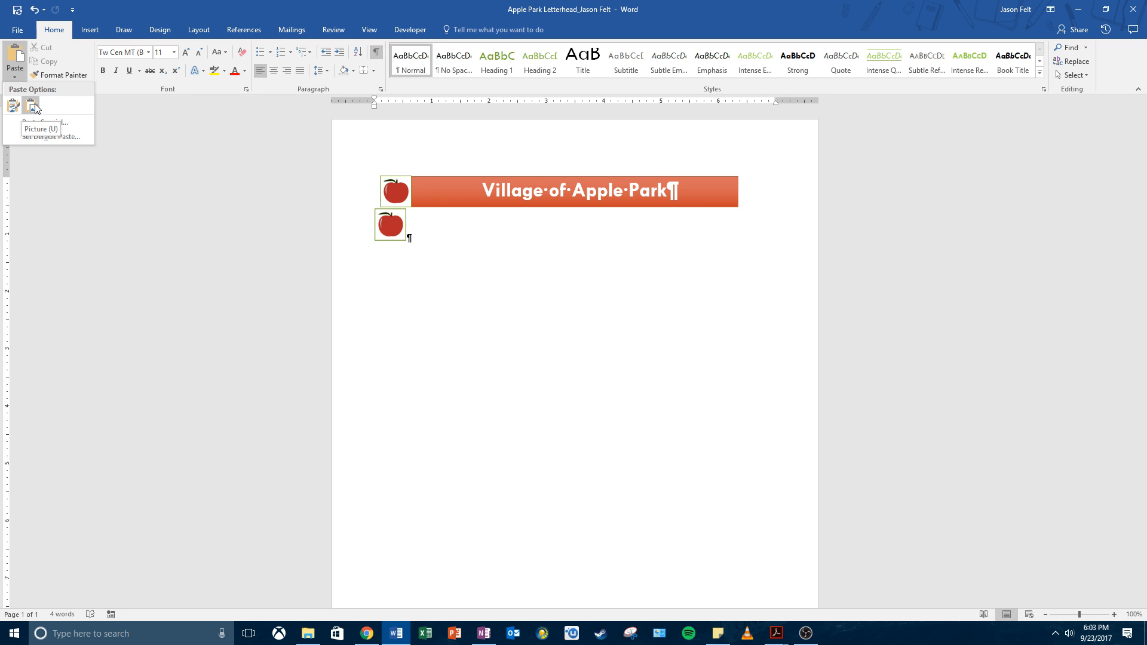
click(35, 103)
mouse_move(392, 226)
mouse_down()
mouse_move(469, 245)
mouse_move(368, 248)
mouse_move(412, 246)
mouse_move(424, 273)
mouse_move(503, 335)
mouse_move(392, 287)
mouse_move(413, 331)
mouse_move(419, 295)
mouse_move(404, 236)
mouse_up()
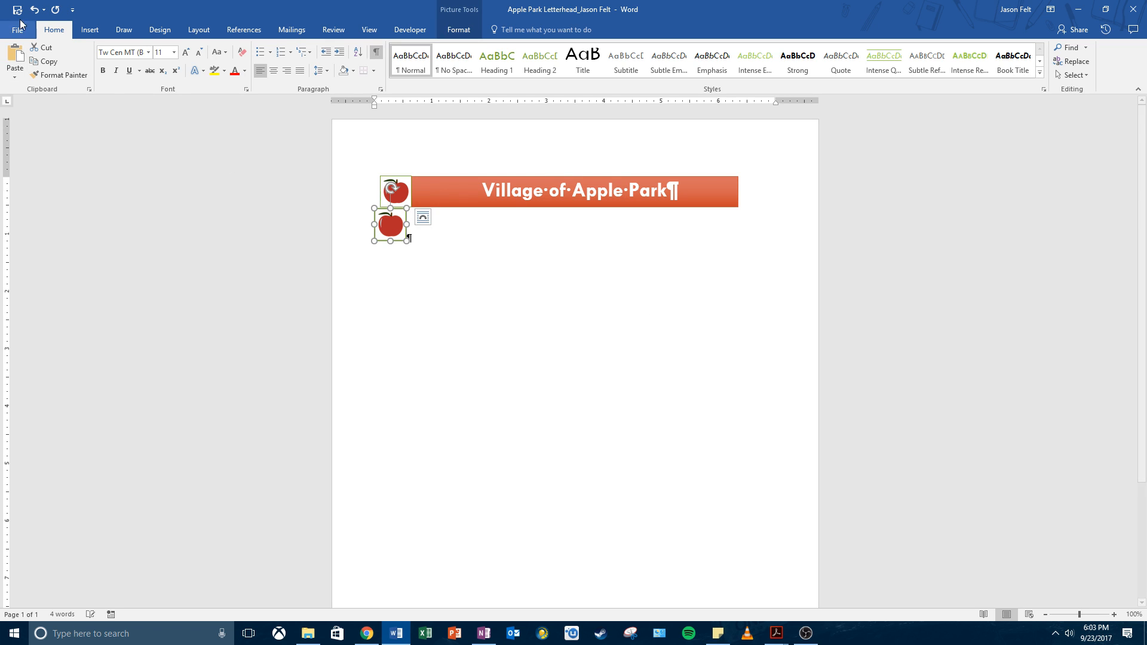
click(33, 10)
click(9, 74)
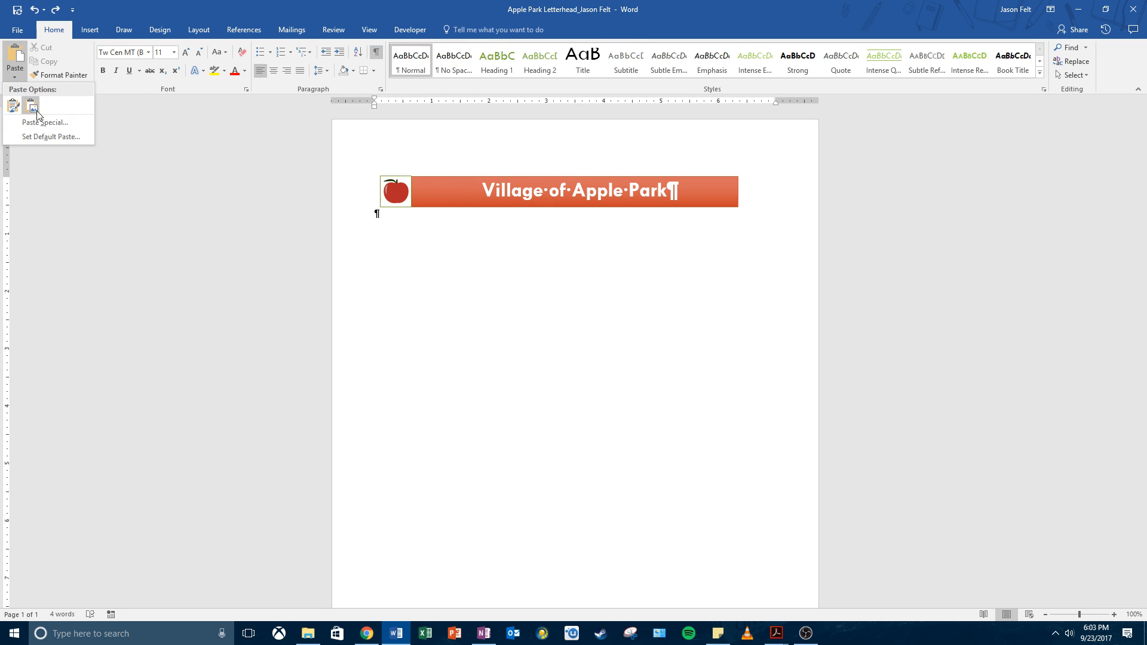
click(15, 114)
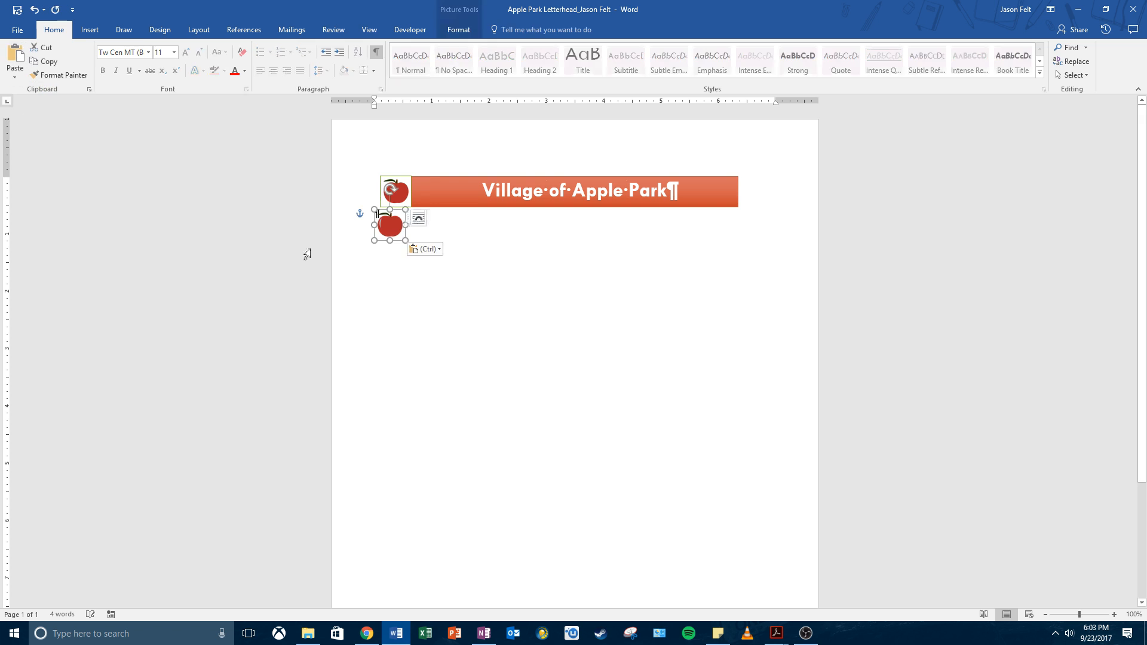
drag(380, 222, 745, 181)
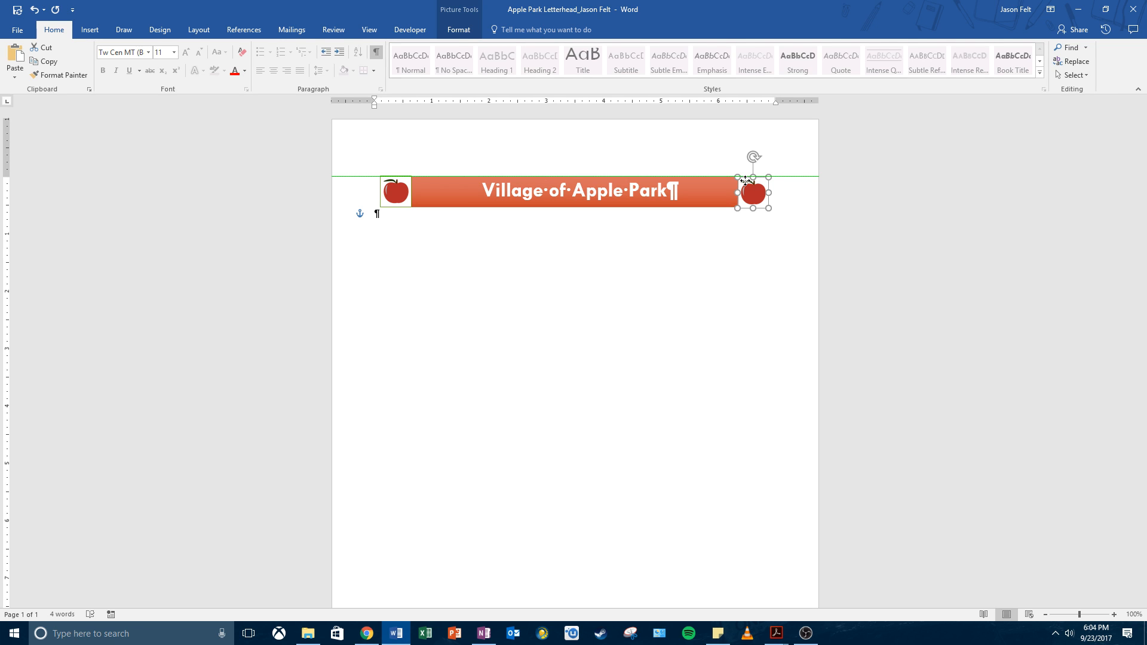
Step: Nudge the right apple up so it aligns flush with the banner's right end
drag(745, 180, 746, 181)
click(870, 392)
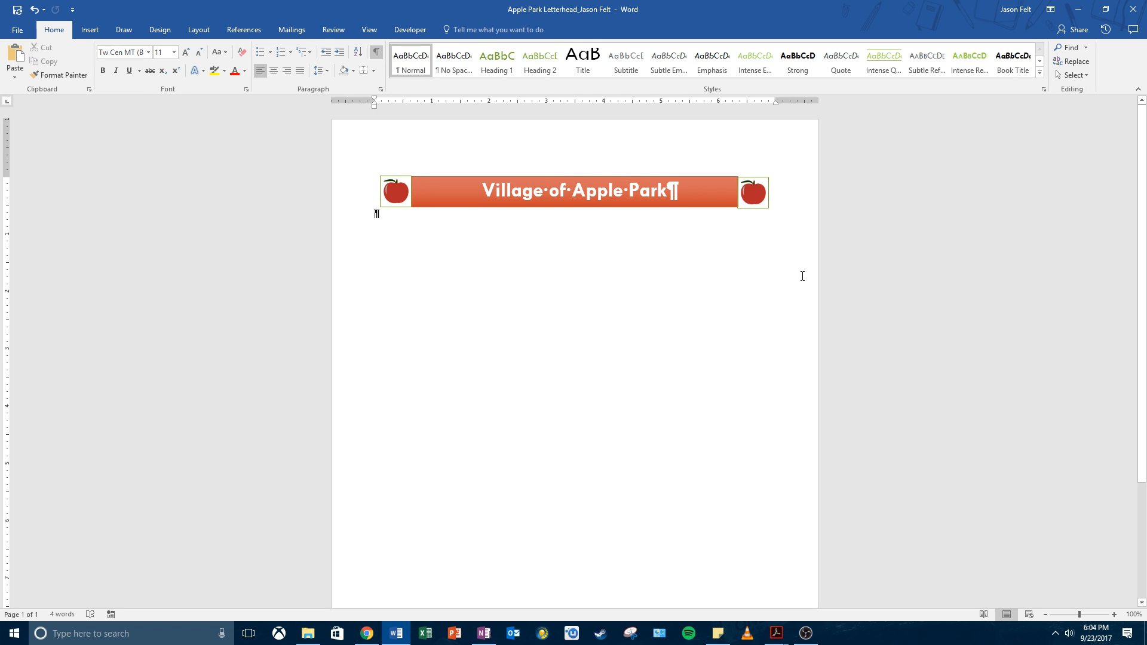
click(756, 201)
drag(756, 201, 757, 198)
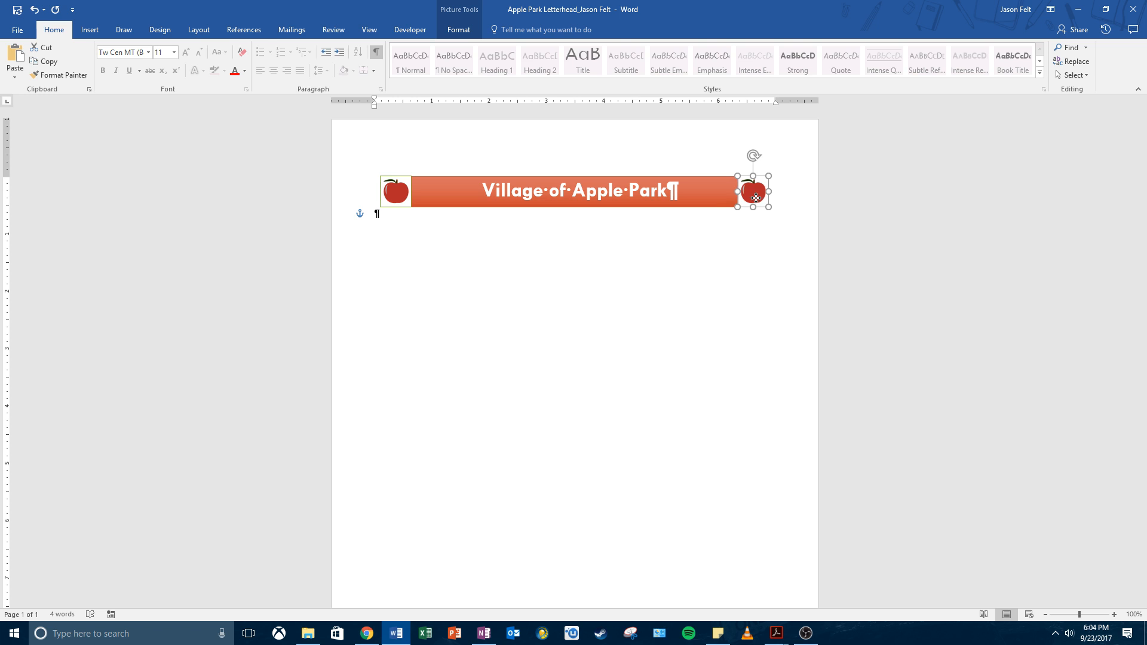
click(732, 300)
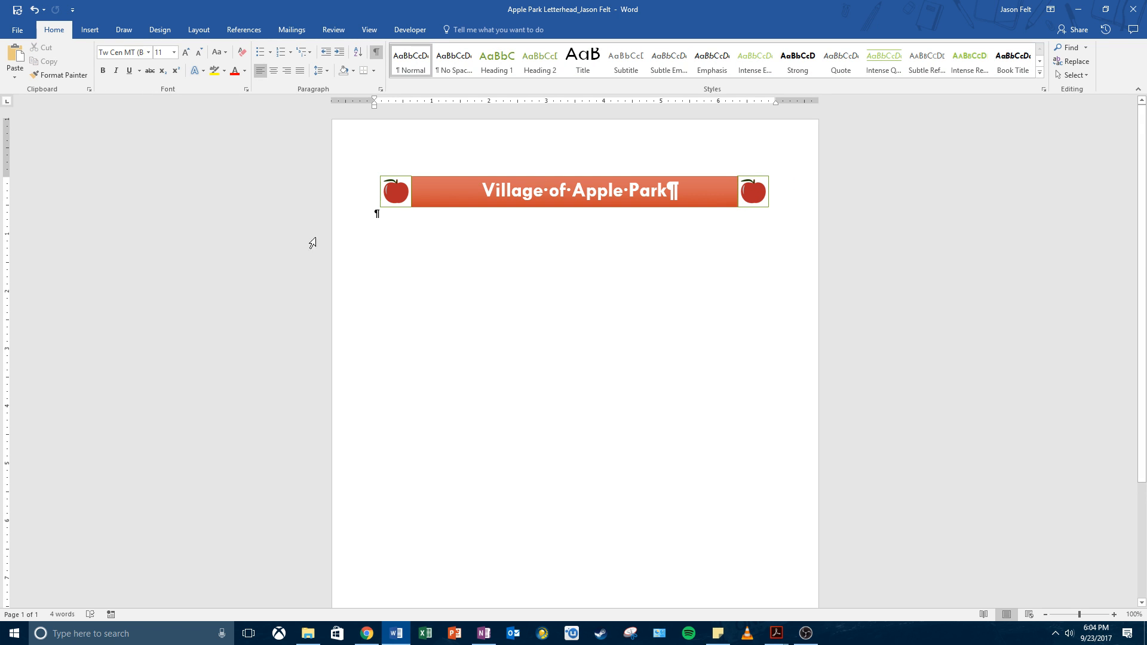
Step: Nudge the left apple slightly right and down into alignment with the banner
click(387, 197)
drag(387, 197, 388, 197)
click(451, 264)
click(394, 196)
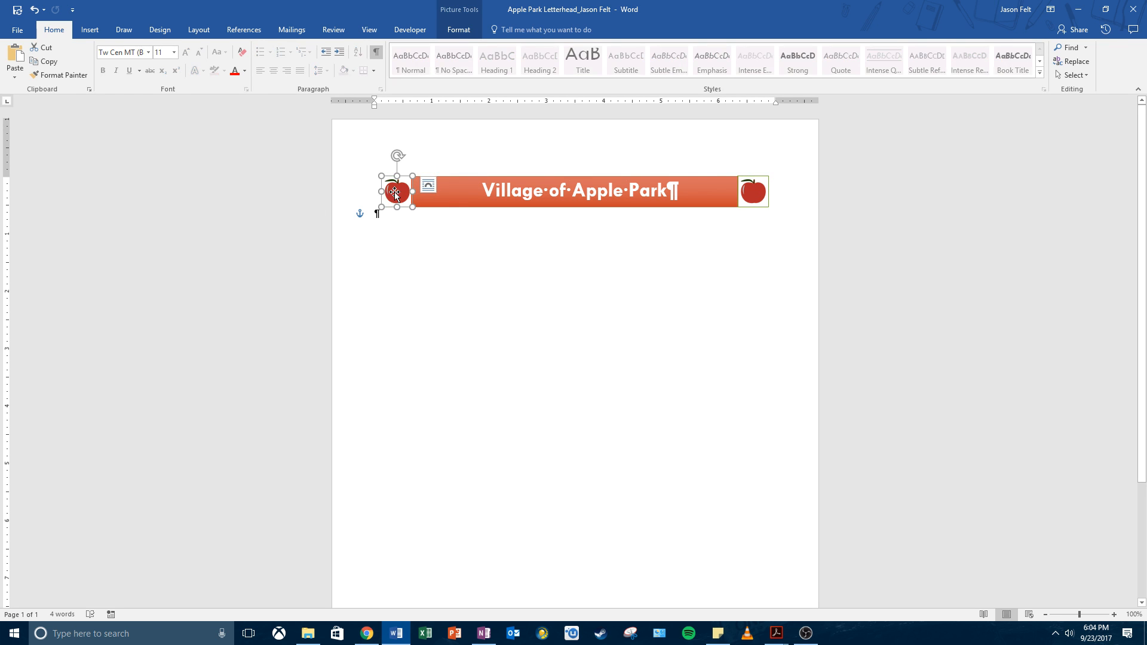
drag(394, 195, 395, 196)
click(507, 248)
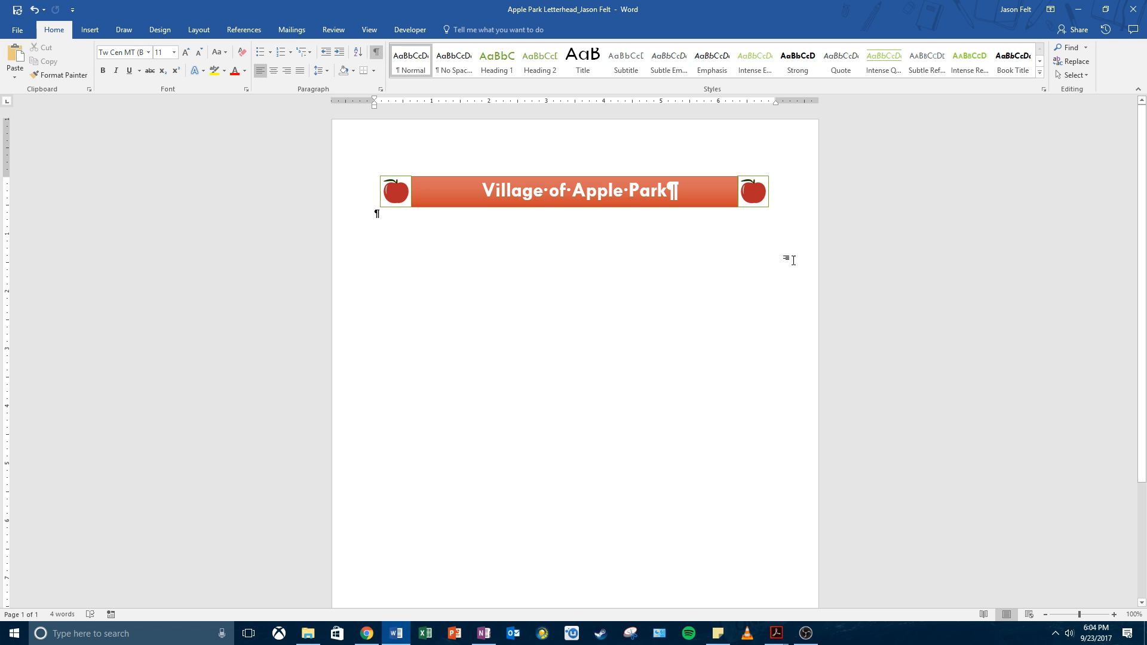
click(755, 187)
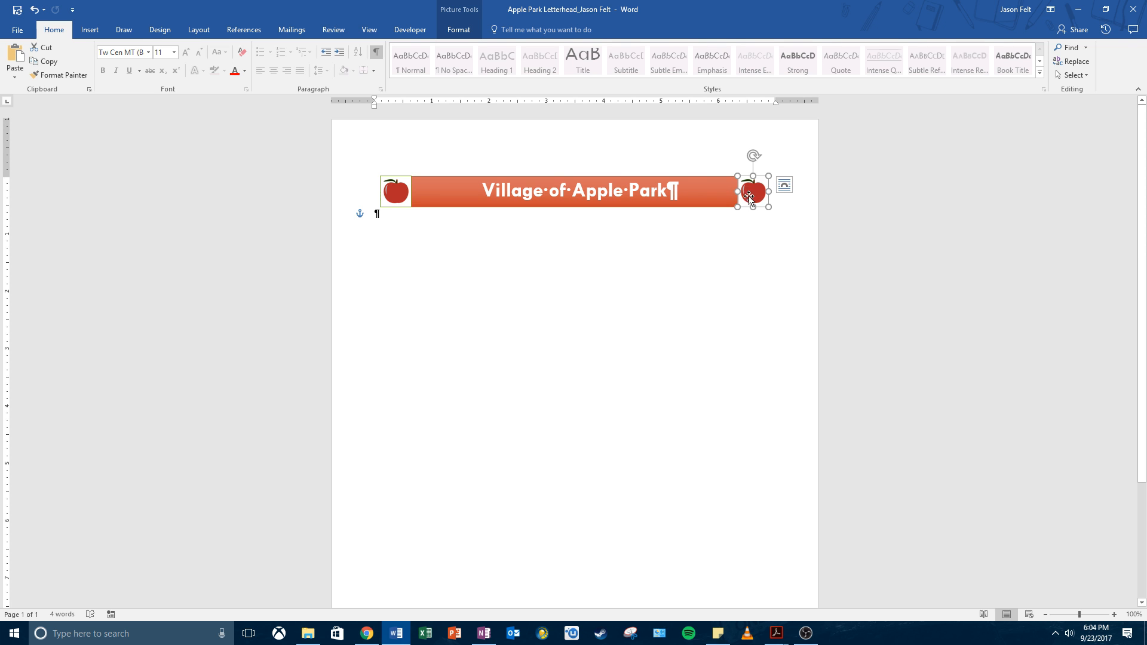
click(463, 30)
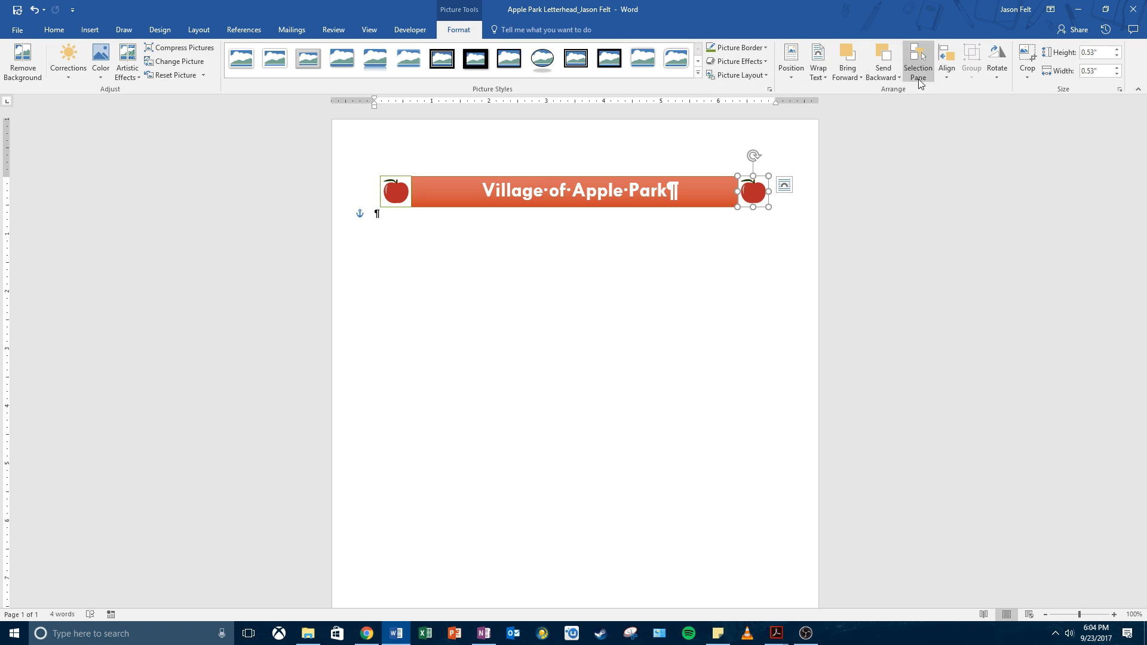
Step: Flip the right apple picture horizontally so the two apples mirror each other
click(993, 81)
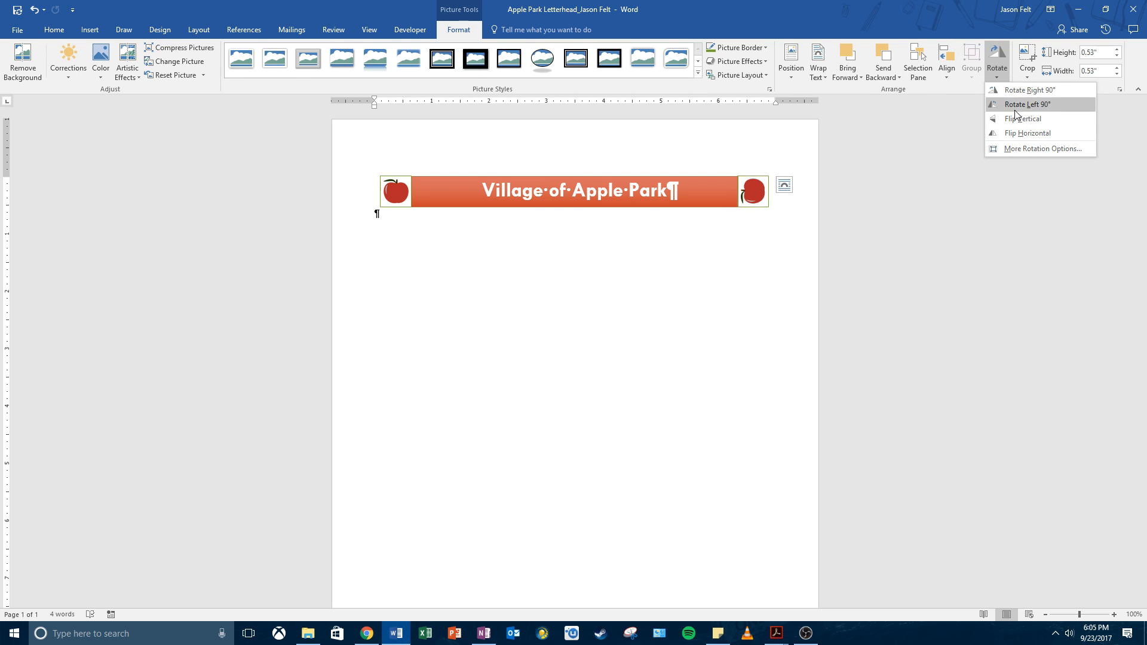
click(1023, 133)
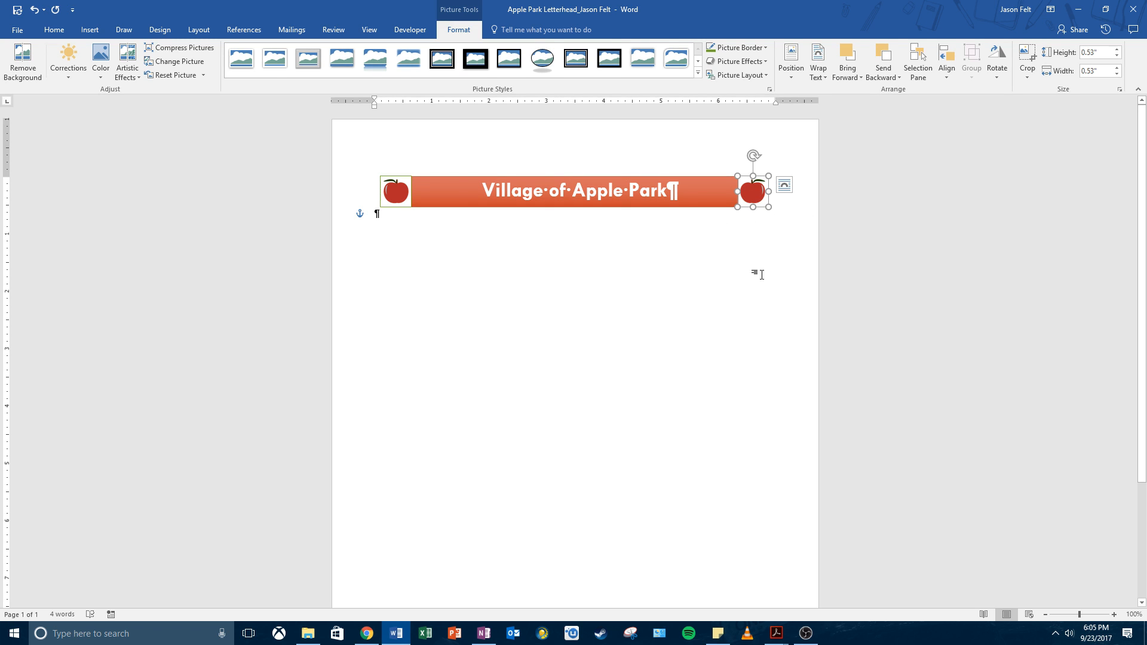
click(777, 633)
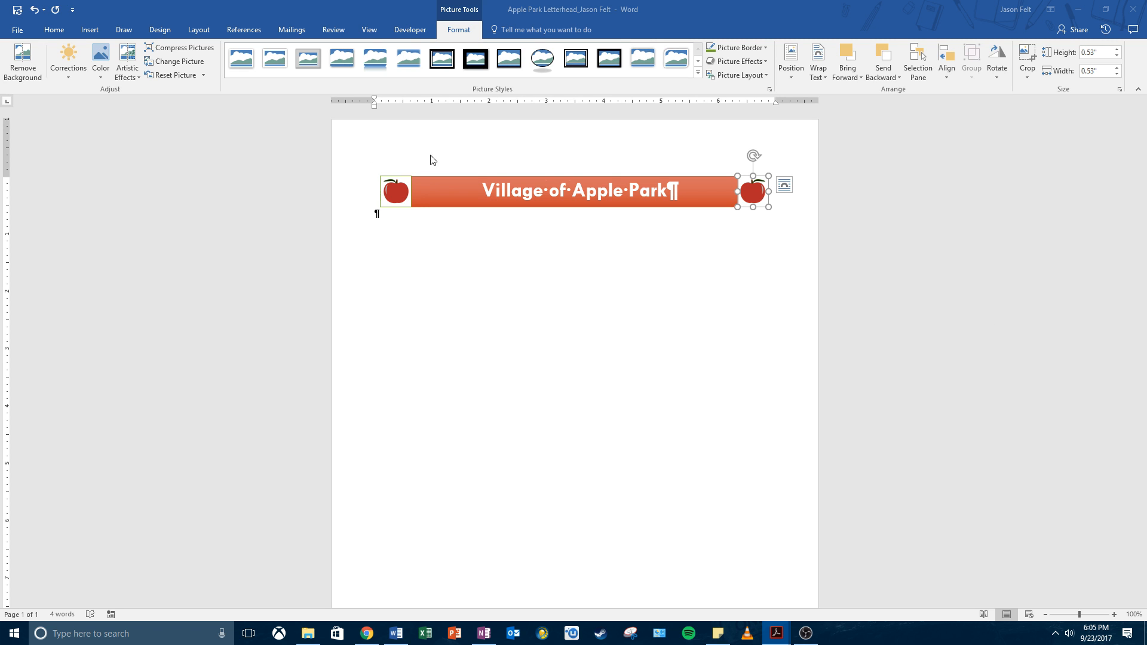
click(451, 216)
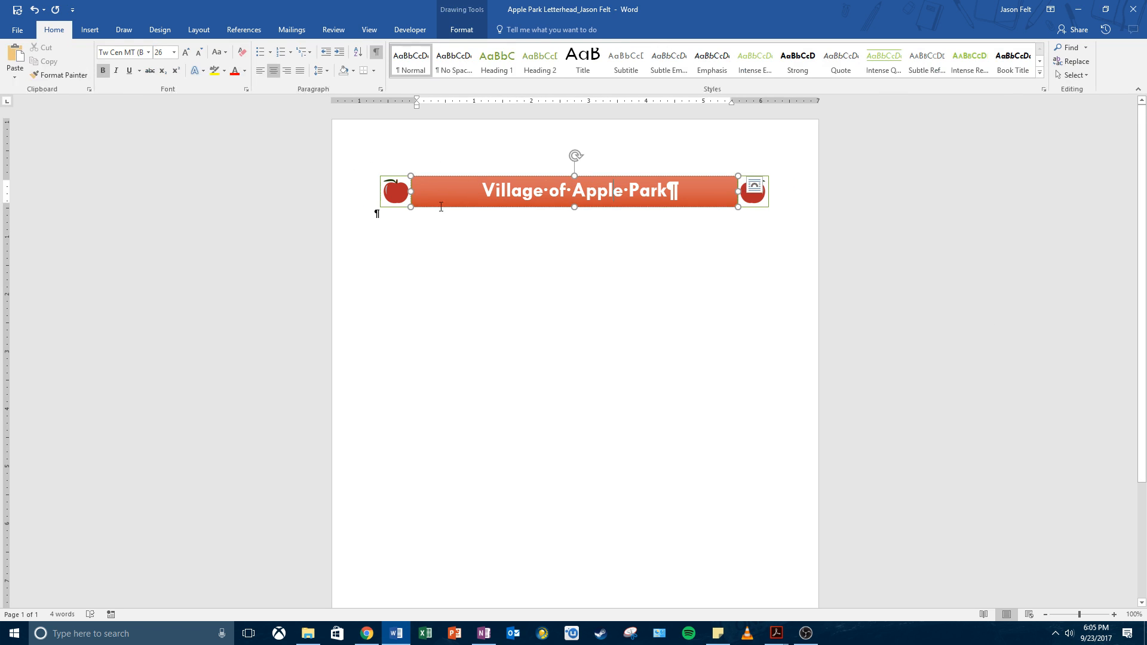